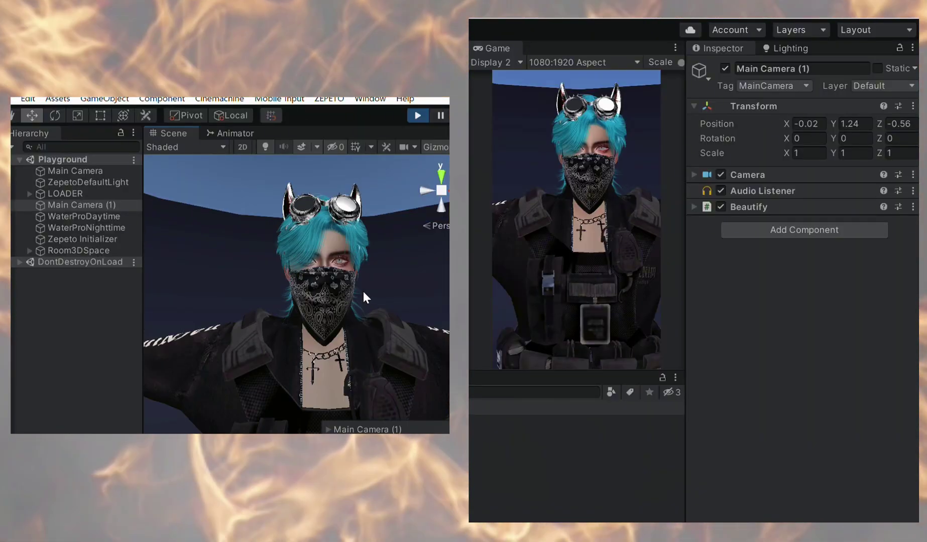
# Deactivate the MASK_33(Clone) face mask so the avatar's face is uncovered.
pyautogui.click(334, 295)
pyautogui.click(726, 70)
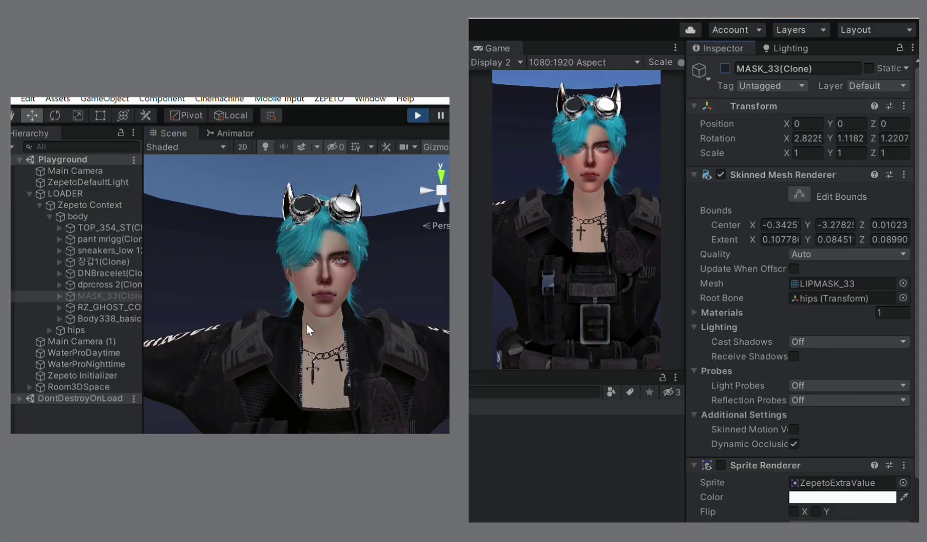
pyautogui.moveTo(366, 300)
pyautogui.mouseDown(button='right')
pyautogui.moveTo(358, 354)
pyautogui.moveTo(370, 318)
pyautogui.mouseUp(button='right')
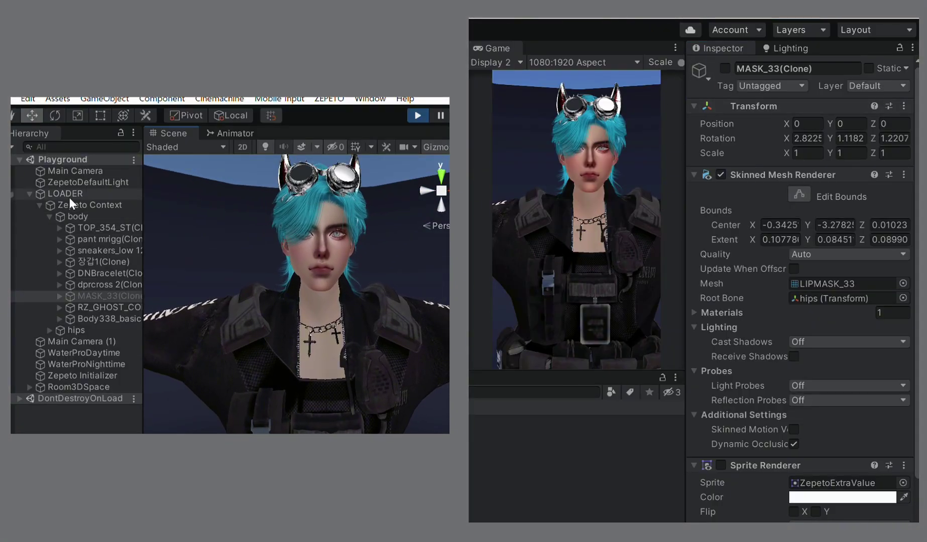
pyautogui.click(80, 341)
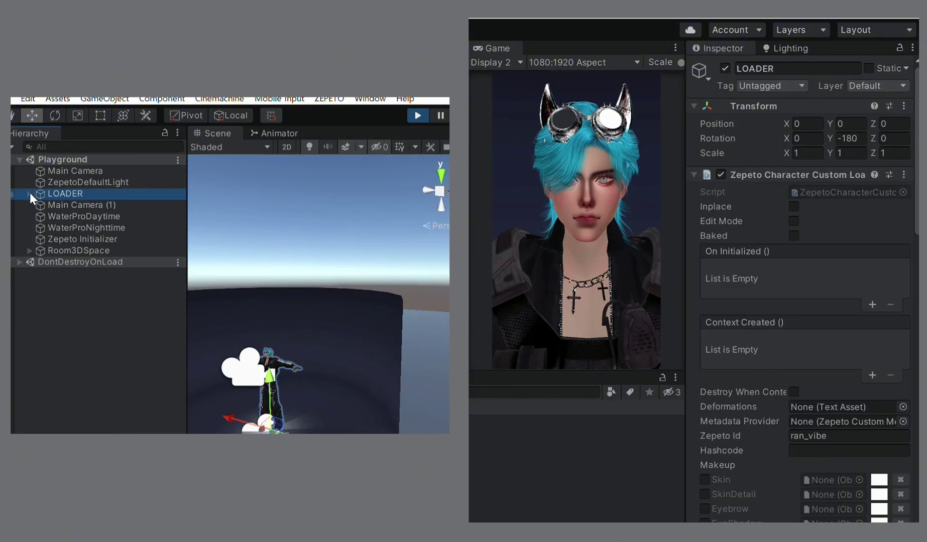
# Select the avatar body and raise the Body(Clone) material's Environment Intensity to 0.33.
pyautogui.click(29, 194)
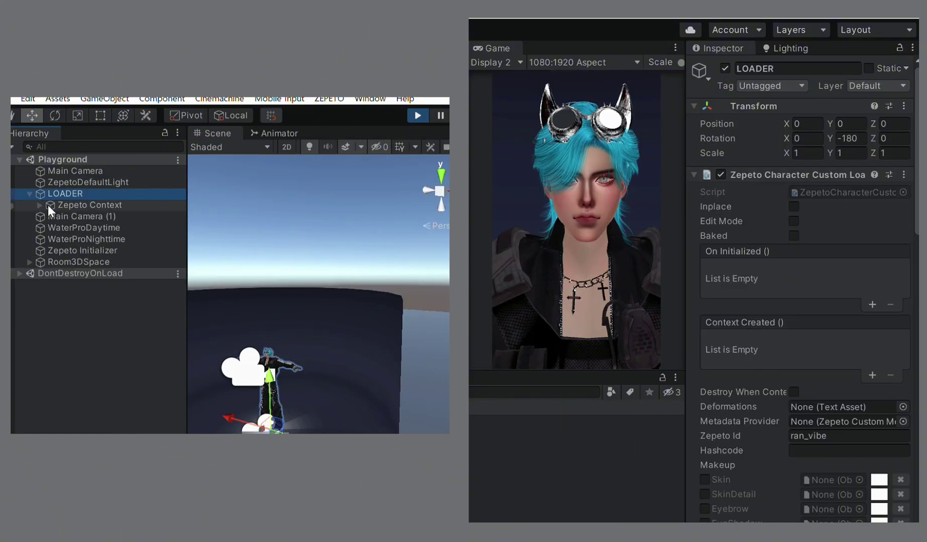
pyautogui.click(39, 205)
pyautogui.click(77, 218)
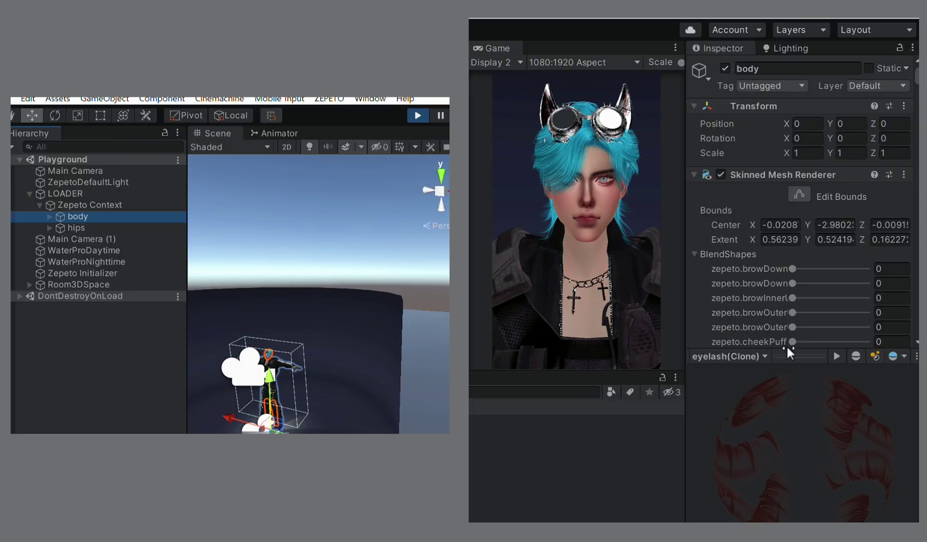
pyautogui.click(694, 254)
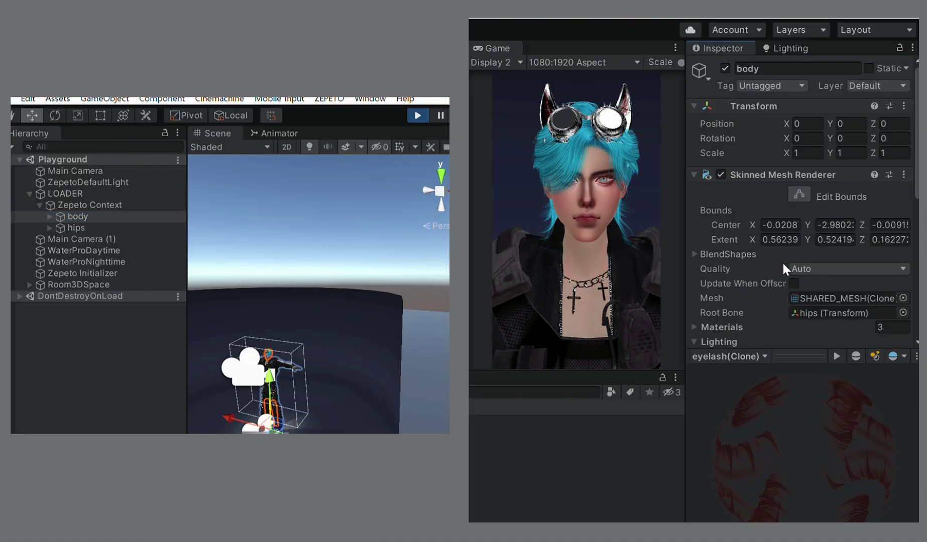
pyautogui.scroll(-5, 784, 262)
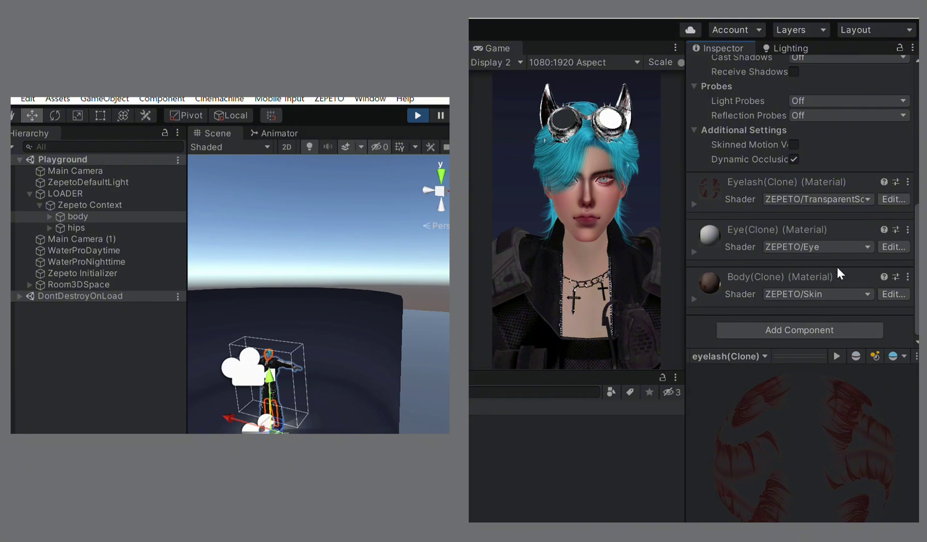
pyautogui.click(693, 300)
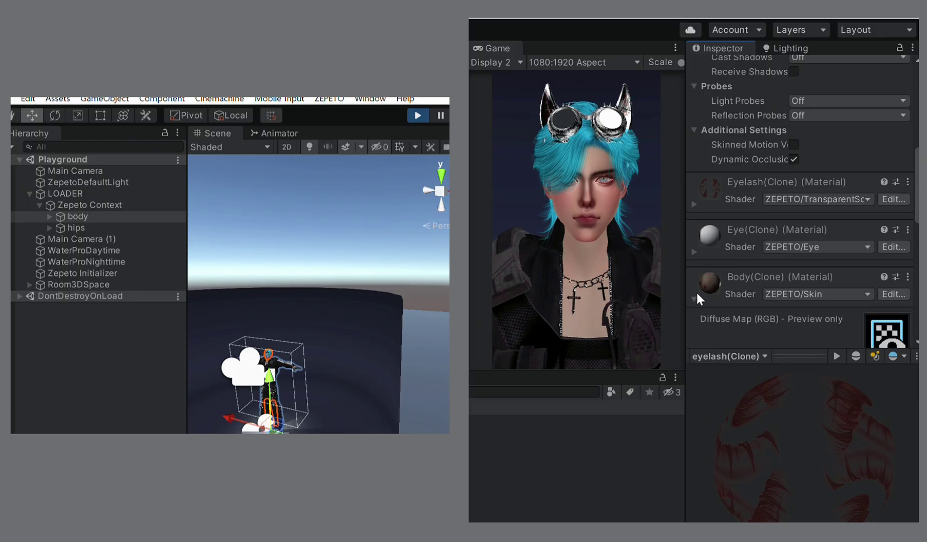
pyautogui.scroll(-3, 700, 285)
pyautogui.scroll(-5, 699, 285)
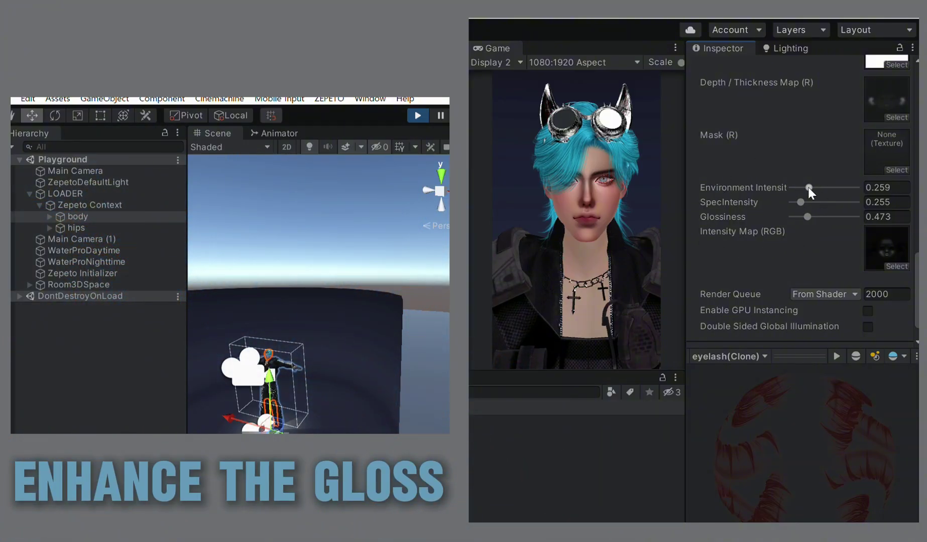
pyautogui.moveTo(807, 188)
pyautogui.mouseDown()
pyautogui.moveTo(822, 189)
pyautogui.moveTo(809, 188)
pyautogui.moveTo(803, 203)
pyautogui.moveTo(843, 211)
pyautogui.moveTo(806, 208)
pyautogui.moveTo(830, 218)
pyautogui.moveTo(817, 221)
pyautogui.moveTo(811, 203)
pyautogui.moveTo(820, 203)
pyautogui.moveTo(809, 202)
pyautogui.mouseUp()
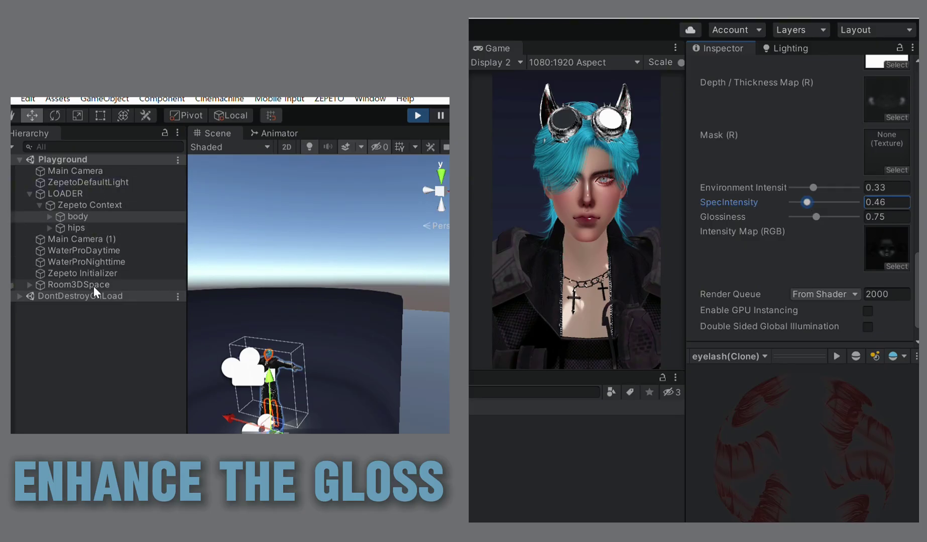
# Frame ZepetoDefaultLight and change its Light color from warm yellow to a muted teal.
pyautogui.click(103, 183)
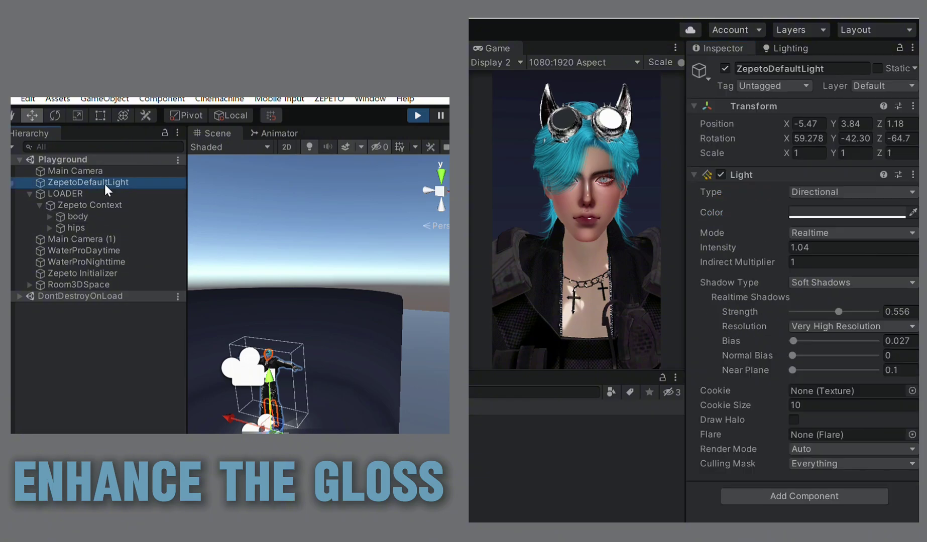
pyautogui.press('f')
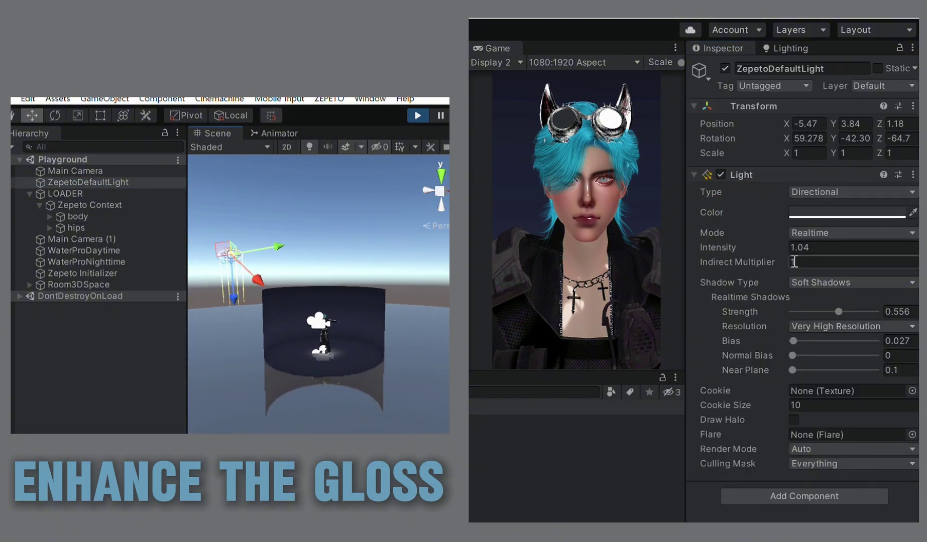
pyautogui.click(805, 212)
pyautogui.moveTo(833, 336)
pyautogui.mouseDown()
pyautogui.moveTo(821, 323)
pyautogui.moveTo(856, 262)
pyautogui.moveTo(894, 266)
pyautogui.moveTo(910, 280)
pyautogui.mouseUp()
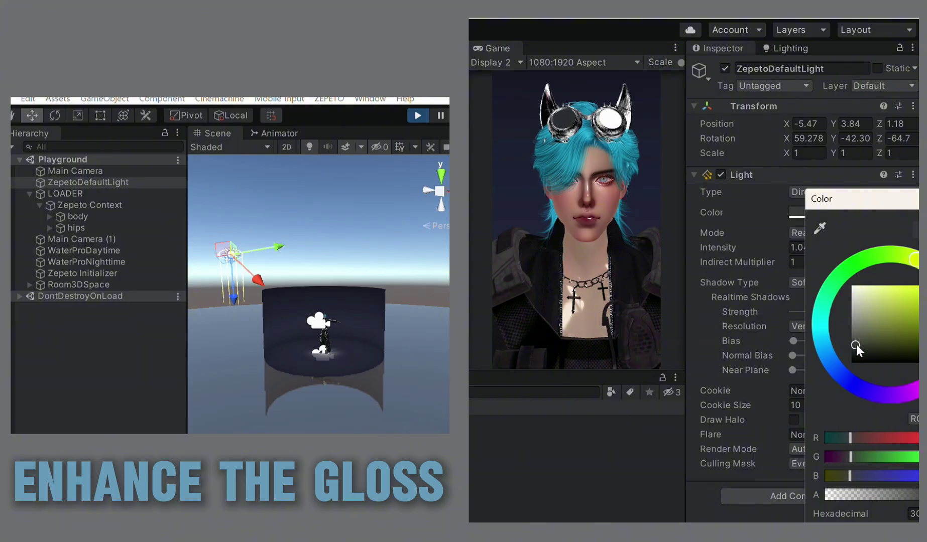
pyautogui.moveTo(873, 326)
pyautogui.mouseDown()
pyautogui.moveTo(896, 307)
pyautogui.moveTo(882, 291)
pyautogui.moveTo(911, 264)
pyautogui.moveTo(876, 259)
pyautogui.moveTo(857, 356)
pyautogui.moveTo(913, 389)
pyautogui.moveTo(916, 294)
pyautogui.moveTo(848, 363)
pyautogui.moveTo(830, 349)
pyautogui.moveTo(833, 356)
pyautogui.mouseUp()
pyautogui.moveTo(880, 291)
pyautogui.mouseDown()
pyautogui.moveTo(886, 315)
pyautogui.moveTo(905, 307)
pyautogui.moveTo(899, 291)
pyautogui.mouseUp()
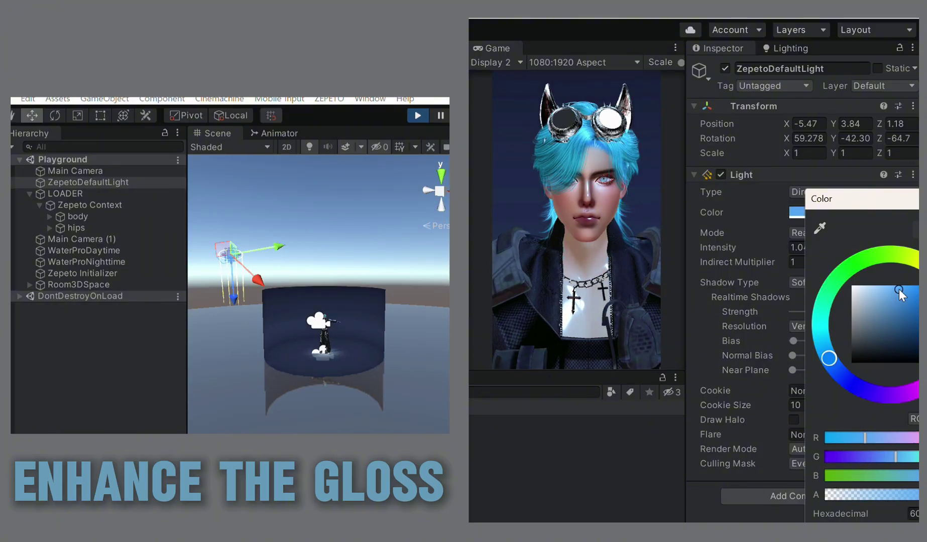
pyautogui.moveTo(828, 358)
pyautogui.mouseDown()
pyautogui.moveTo(825, 312)
pyautogui.moveTo(868, 264)
pyautogui.moveTo(921, 254)
pyautogui.mouseUp()
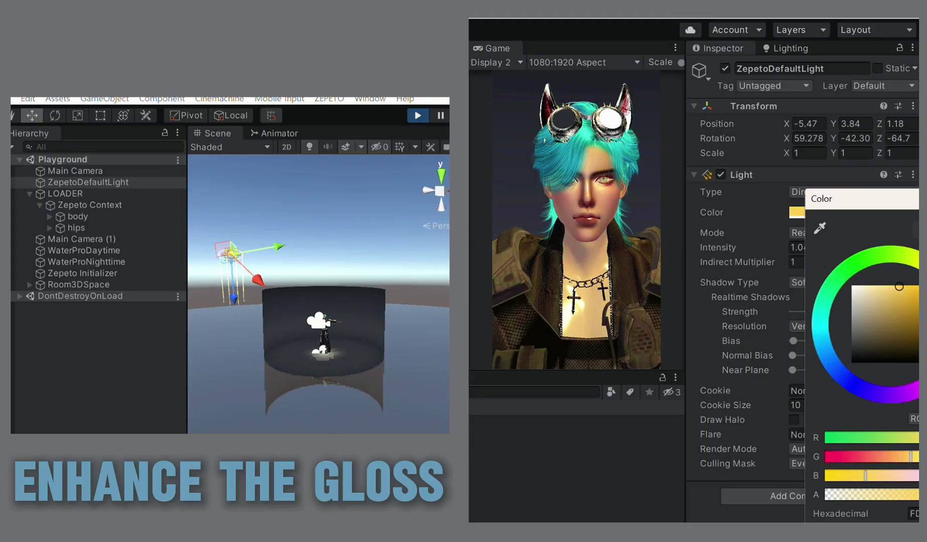
pyautogui.moveTo(878, 306)
pyautogui.mouseDown()
pyautogui.moveTo(922, 266)
pyautogui.moveTo(851, 297)
pyautogui.moveTo(828, 344)
pyautogui.moveTo(836, 352)
pyautogui.moveTo(838, 325)
pyautogui.mouseUp()
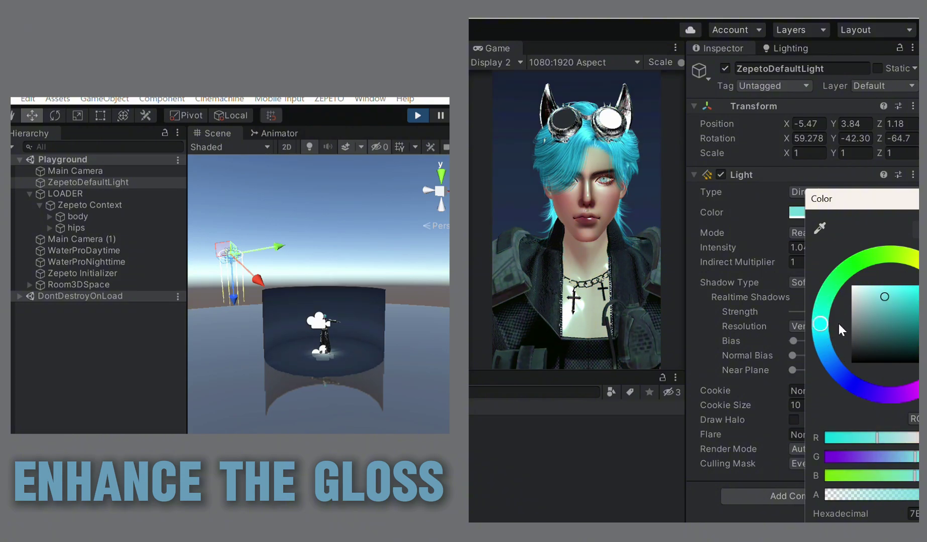
pyautogui.moveTo(886, 301)
pyautogui.mouseDown()
pyautogui.moveTo(874, 318)
pyautogui.moveTo(903, 300)
pyautogui.moveTo(867, 308)
pyautogui.moveTo(871, 319)
pyautogui.moveTo(889, 309)
pyautogui.mouseUp()
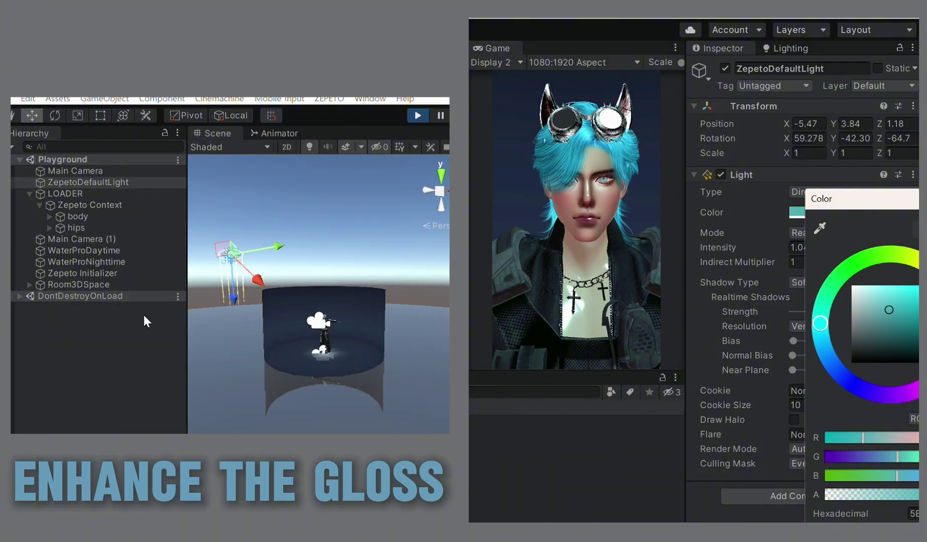
# Select the body and drag the Body(Clone) SpecIntensity slider from 0.46 to 0.73.
pyautogui.click(75, 216)
pyautogui.click(50, 217)
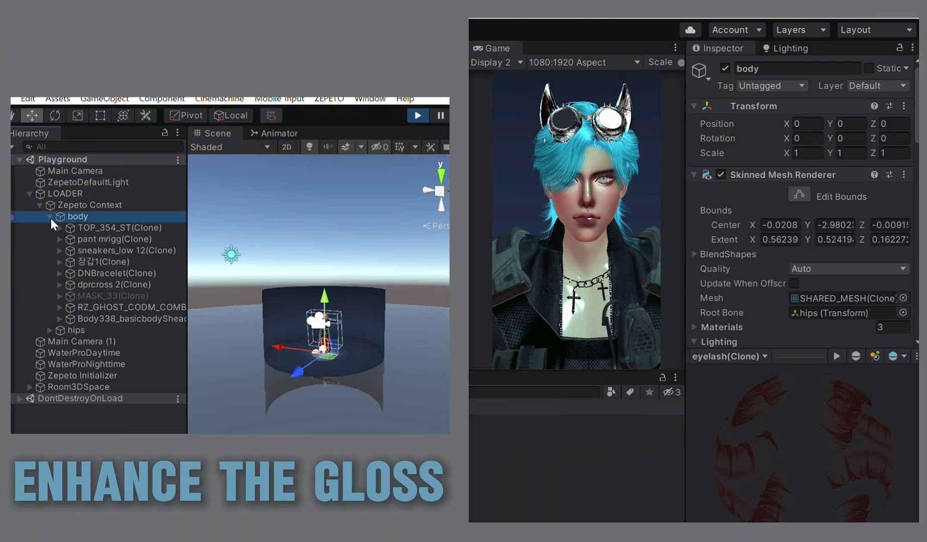
pyautogui.click(50, 217)
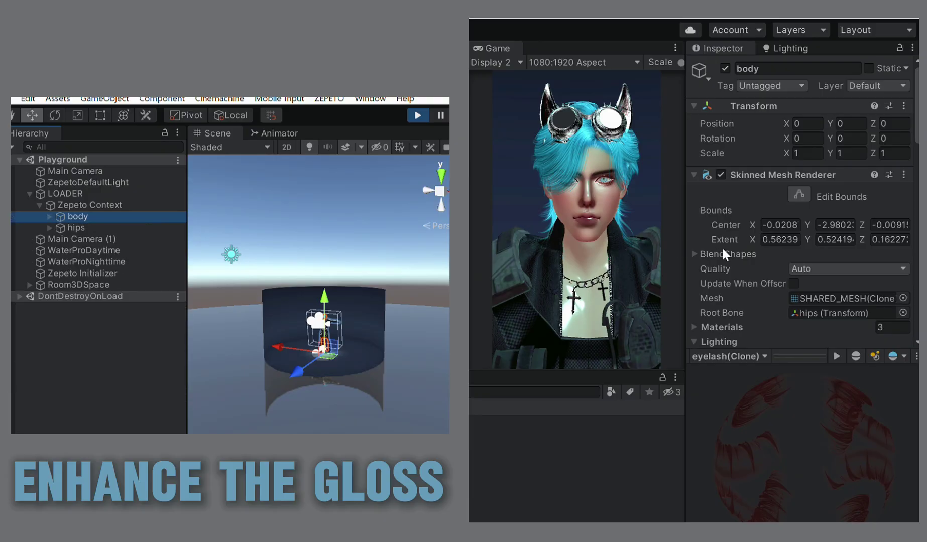
pyautogui.scroll(-3, 820, 269)
pyautogui.scroll(3, 821, 269)
pyautogui.scroll(-10, 900, 280)
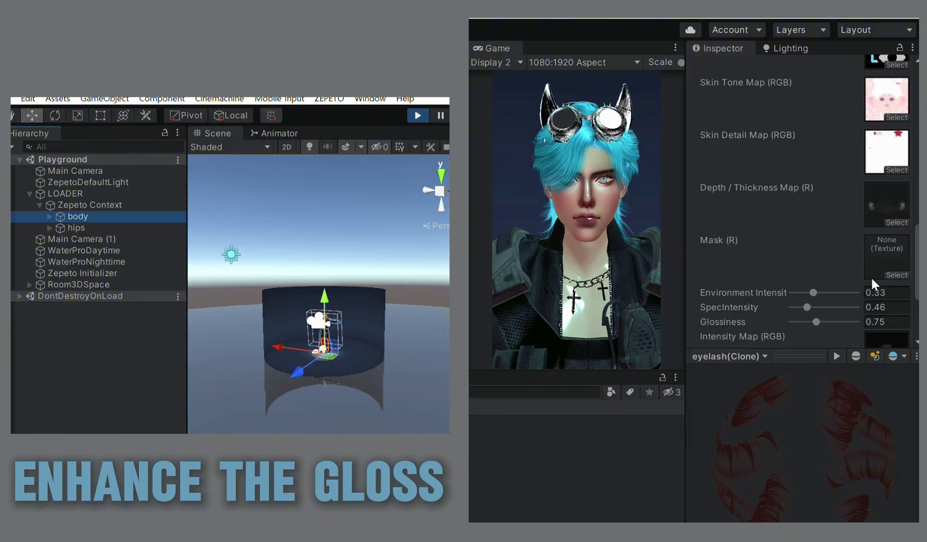
pyautogui.scroll(-3, 870, 275)
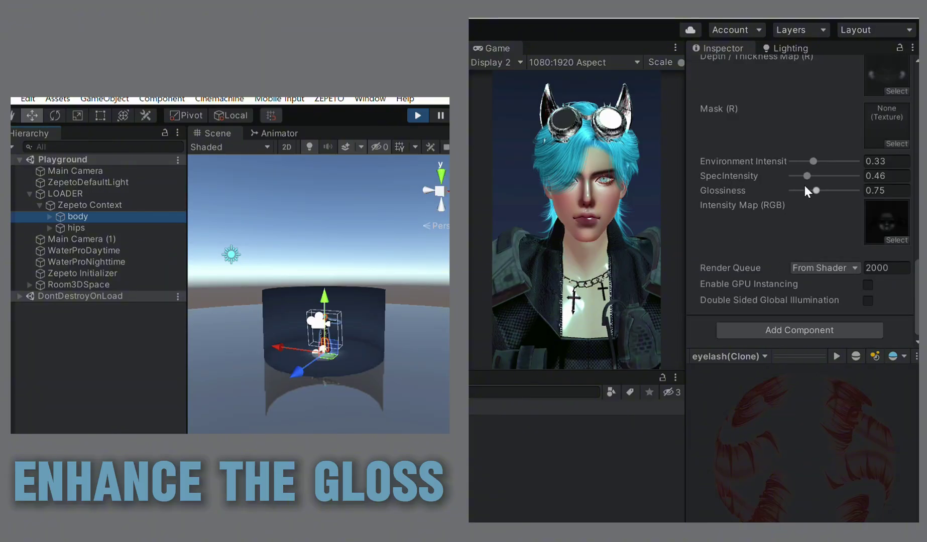
pyautogui.scroll(6, 357, 351)
pyautogui.moveTo(354, 365); pyautogui.dragTo(374, 329, button='middle')
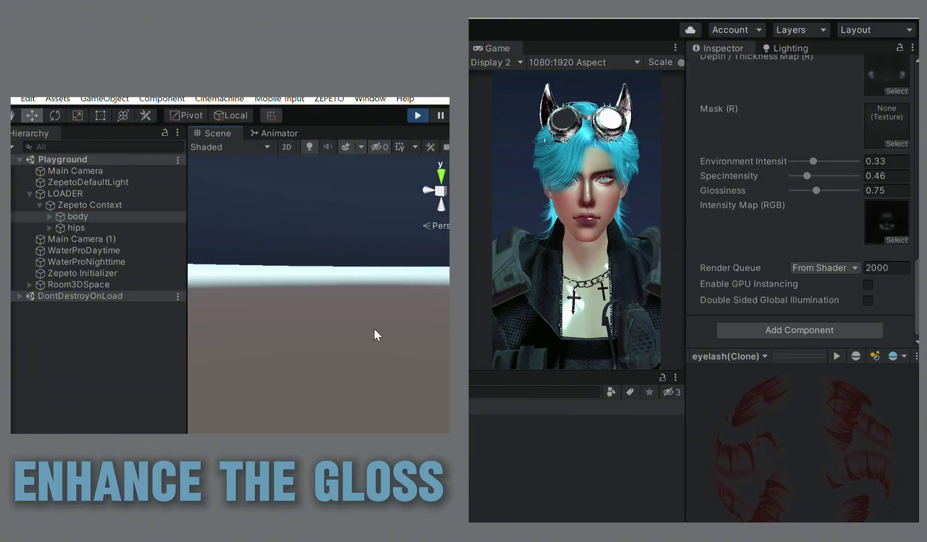
pyautogui.scroll(-3, 370, 331)
pyautogui.scroll(-5, 369, 331)
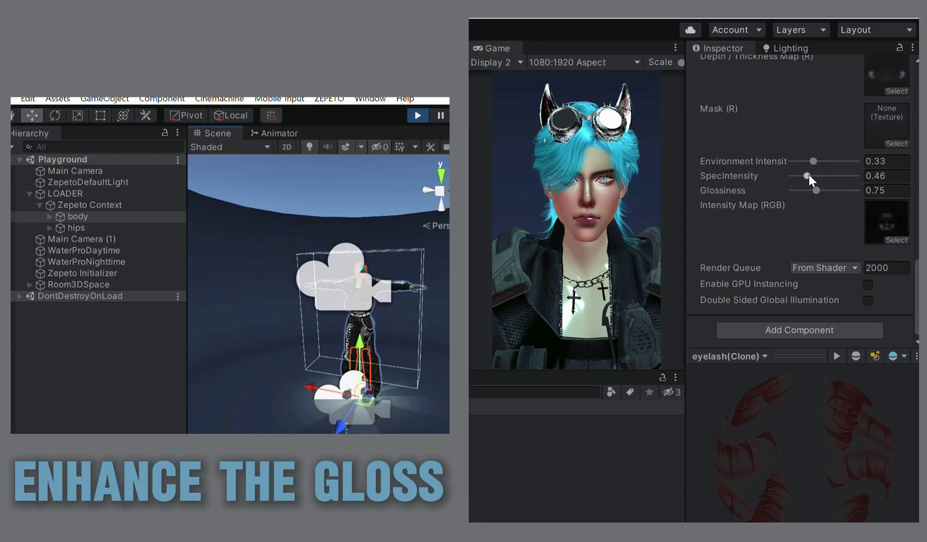
pyautogui.moveTo(807, 175); pyautogui.dragTo(819, 192)
# Frame ZepetoDefaultLight and start rotating it with the Transform tool gizmo.
pyautogui.click(110, 182)
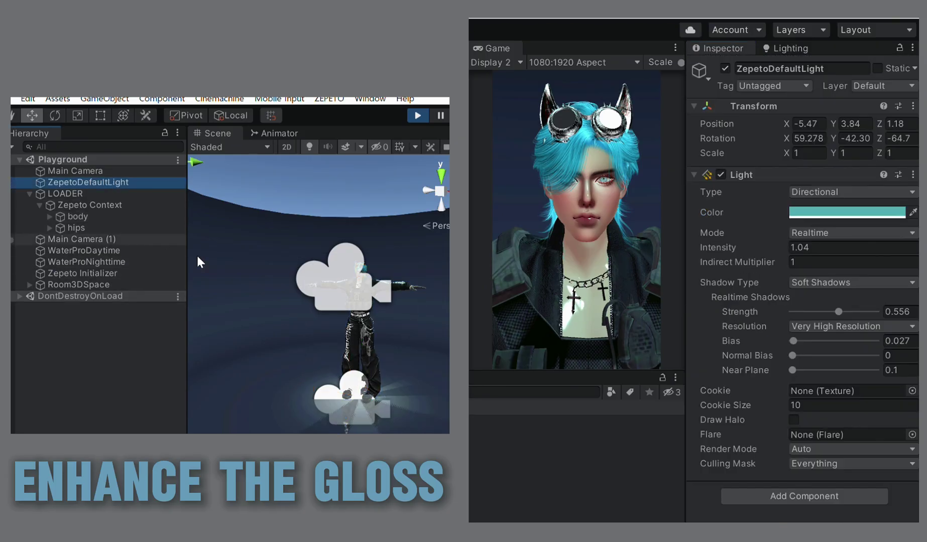
pyautogui.press('f')
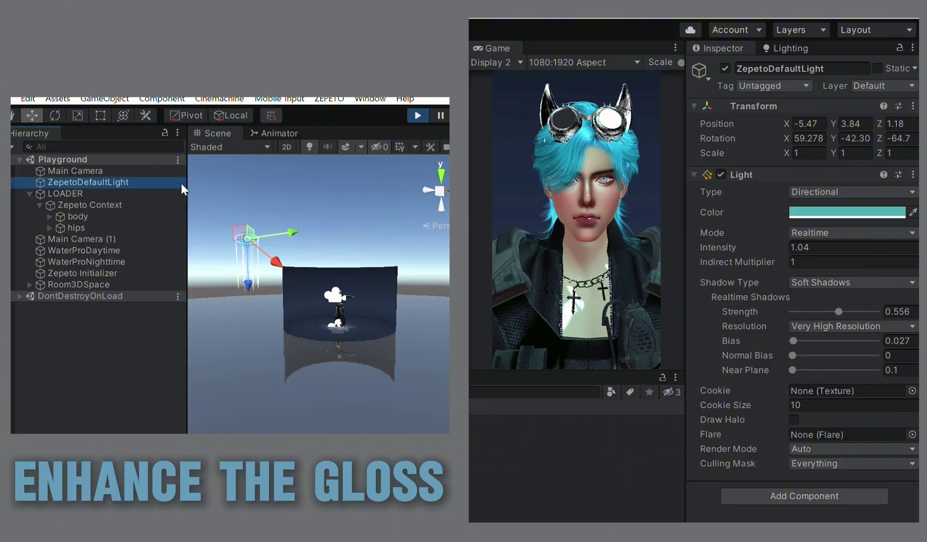
pyautogui.click(123, 115)
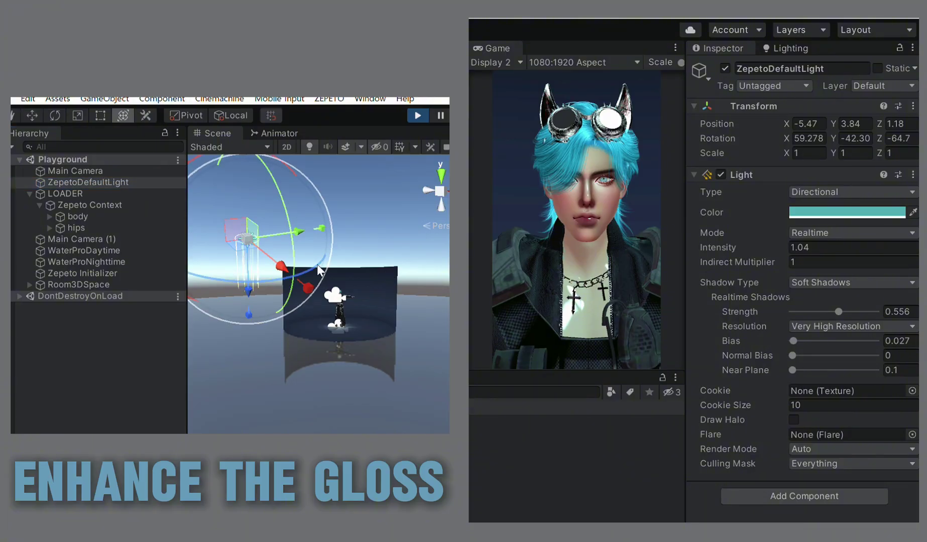
pyautogui.moveTo(317, 264); pyautogui.dragTo(299, 270)
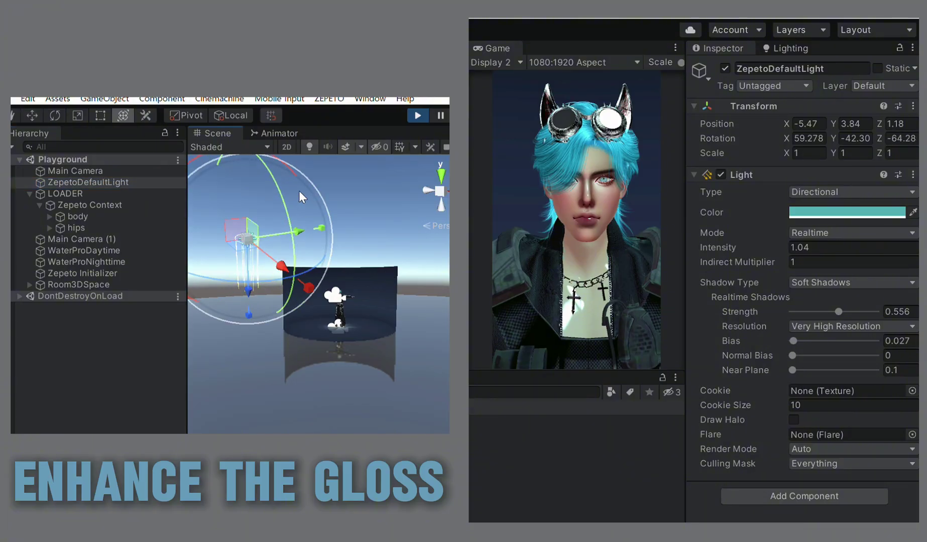
pyautogui.moveTo(275, 186); pyautogui.dragTo(251, 227)
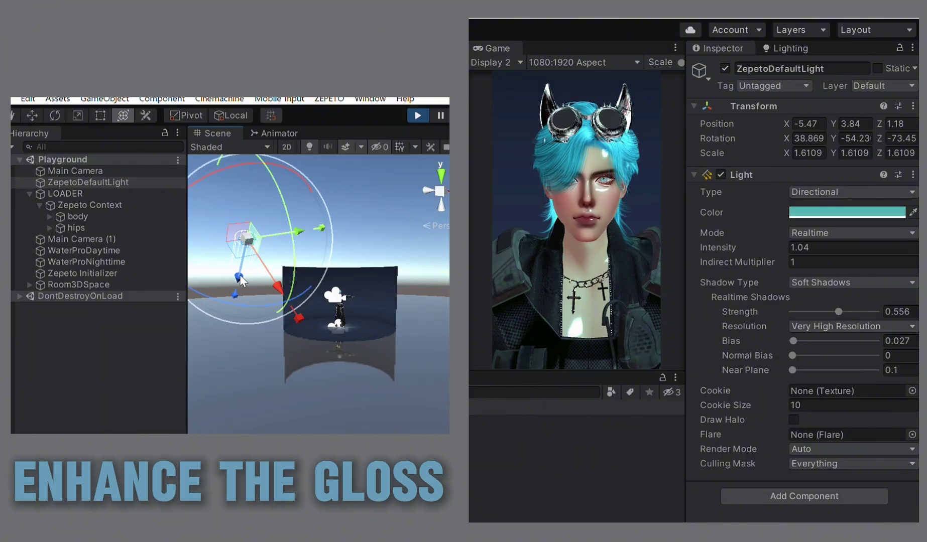
pyautogui.moveTo(234, 305); pyautogui.dragTo(304, 296)
# Keep rotating the light until its rotation is about 55.3, 44.7, -38.5.
pyautogui.scroll(-2, 261, 218)
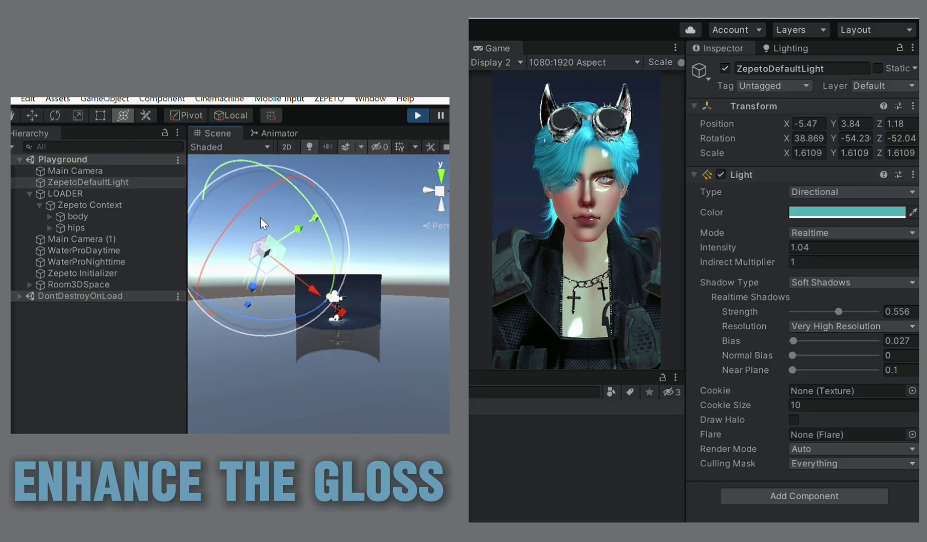
pyautogui.scroll(-3, 260, 217)
pyautogui.moveTo(236, 190); pyautogui.dragTo(246, 351)
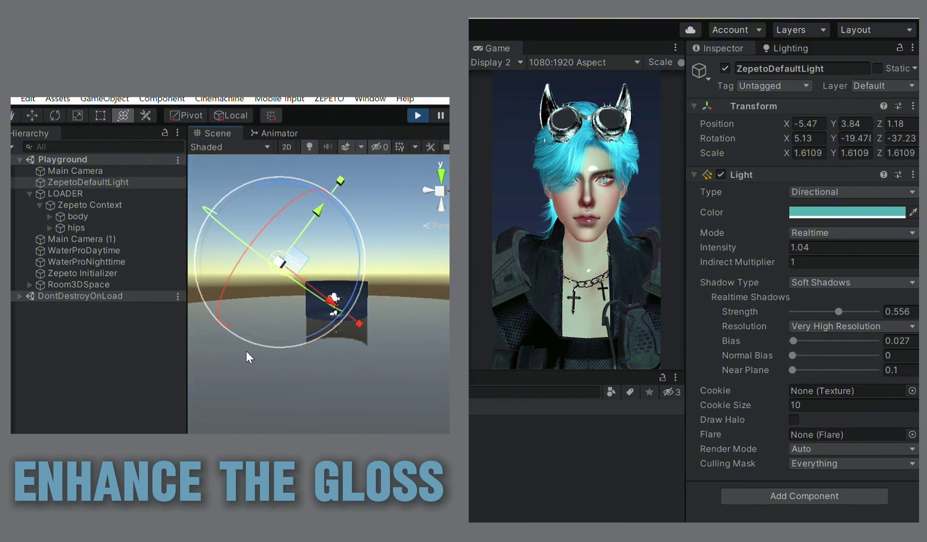
pyautogui.scroll(-2, 296, 208)
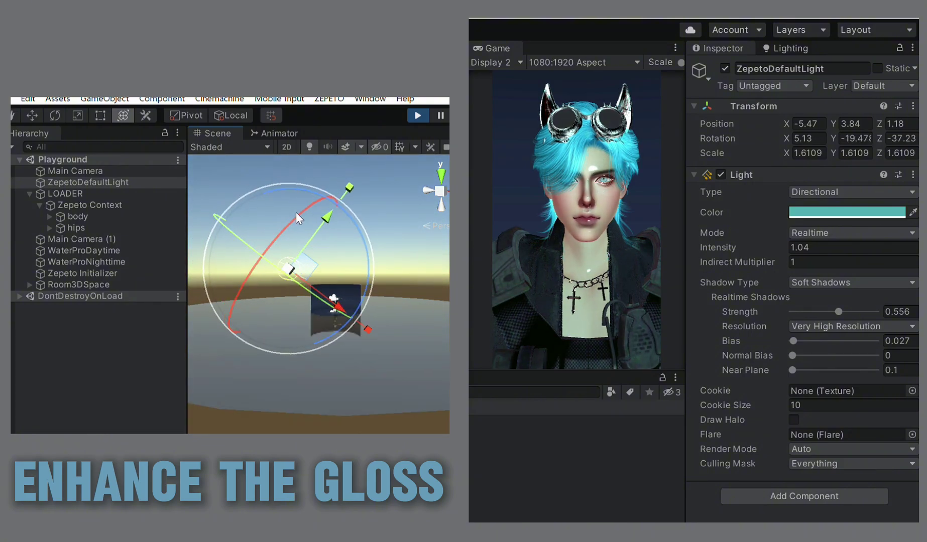
pyautogui.moveTo(295, 212); pyautogui.dragTo(369, 300)
pyautogui.moveTo(270, 280); pyautogui.dragTo(236, 253)
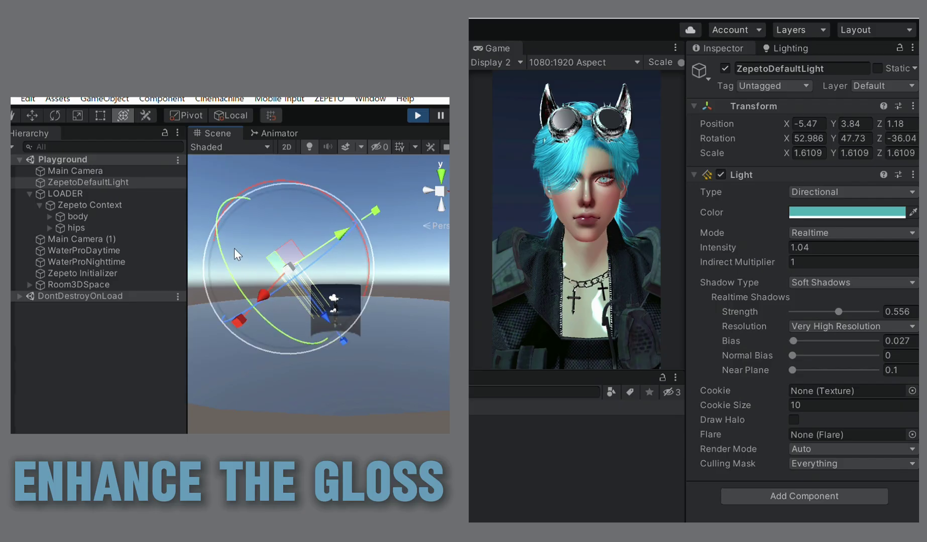
pyautogui.moveTo(261, 181)
pyautogui.mouseDown()
pyautogui.moveTo(290, 182)
pyautogui.moveTo(290, 190)
pyautogui.moveTo(236, 198)
pyautogui.moveTo(267, 193)
pyautogui.mouseUp()
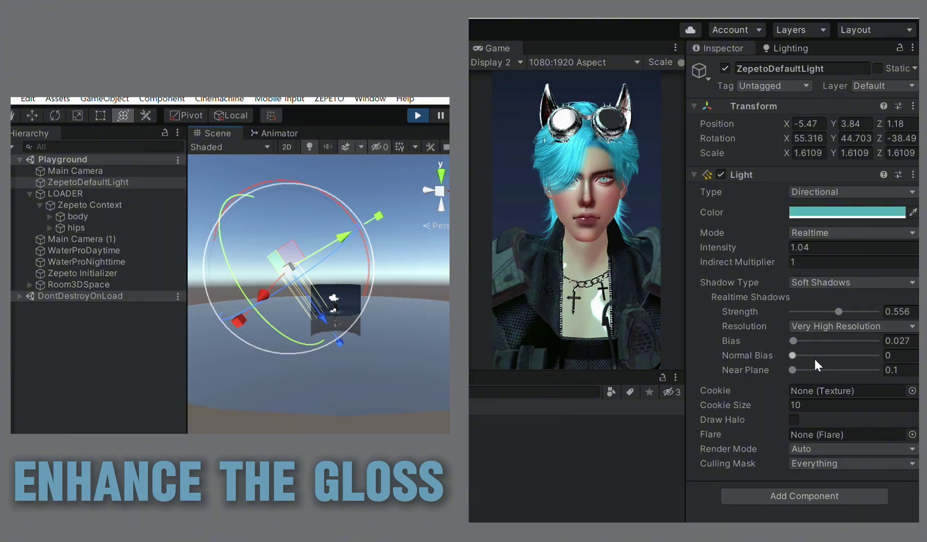
# Set the body skin material's Glossiness to 0.61.
pyautogui.click(77, 216)
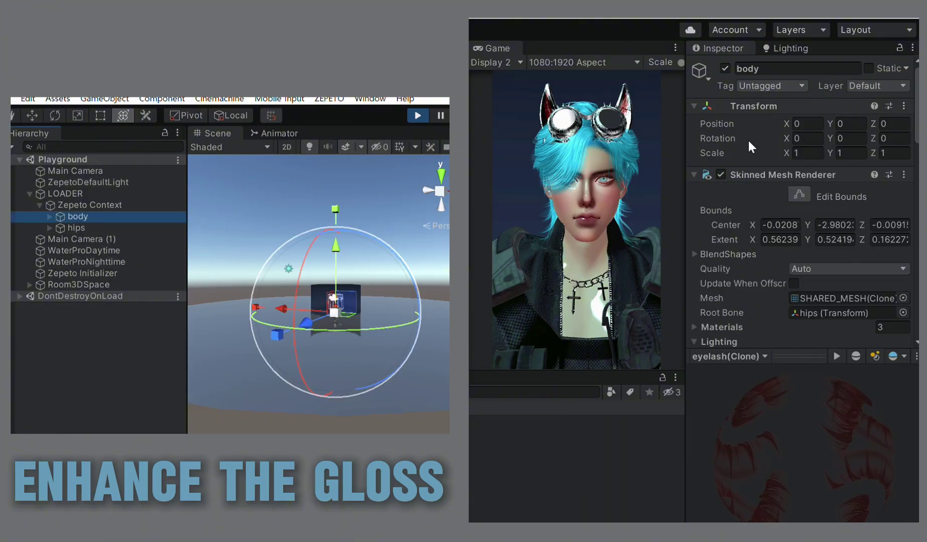
pyautogui.scroll(-10, 754, 257)
pyautogui.scroll(5, 754, 256)
pyautogui.scroll(-6, 754, 257)
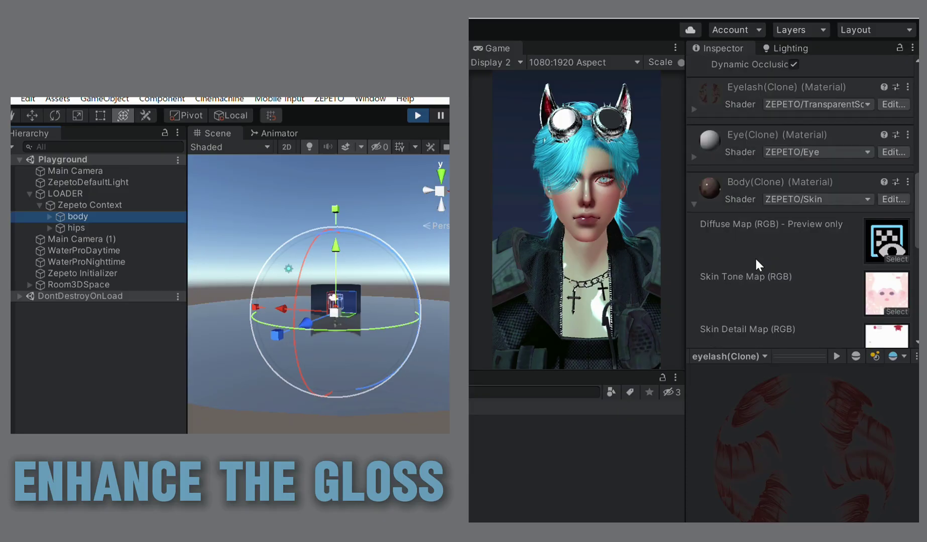
pyautogui.scroll(-5, 755, 253)
pyautogui.moveTo(802, 176)
pyautogui.mouseDown()
pyautogui.moveTo(845, 175)
pyautogui.moveTo(777, 175)
pyautogui.moveTo(801, 177)
pyautogui.moveTo(809, 193)
pyautogui.mouseUp()
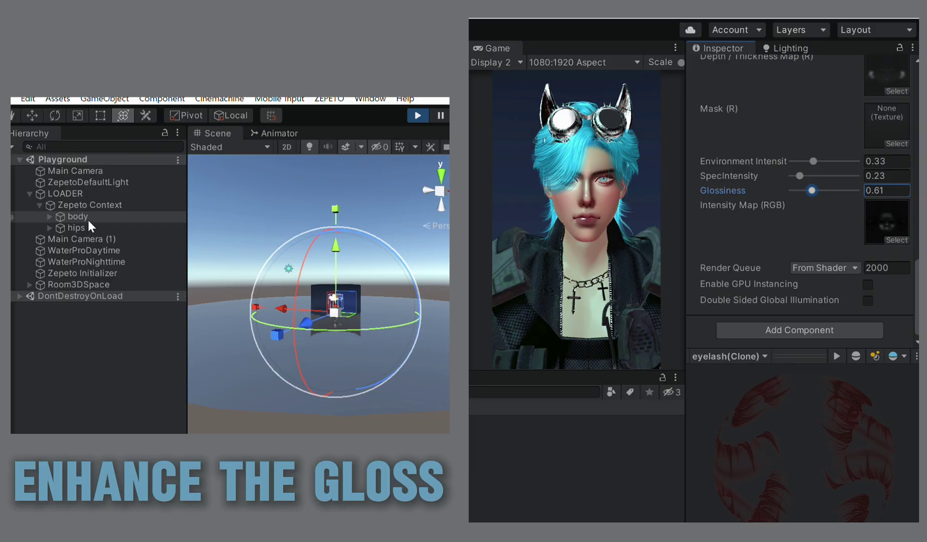
# Nudge ZepetoDefaultLight's rotation to about 48.752, 33.305, -47.50.
pyautogui.click(100, 184)
pyautogui.moveTo(231, 275); pyautogui.dragTo(259, 305)
pyautogui.moveTo(258, 303); pyautogui.dragTo(257, 303)
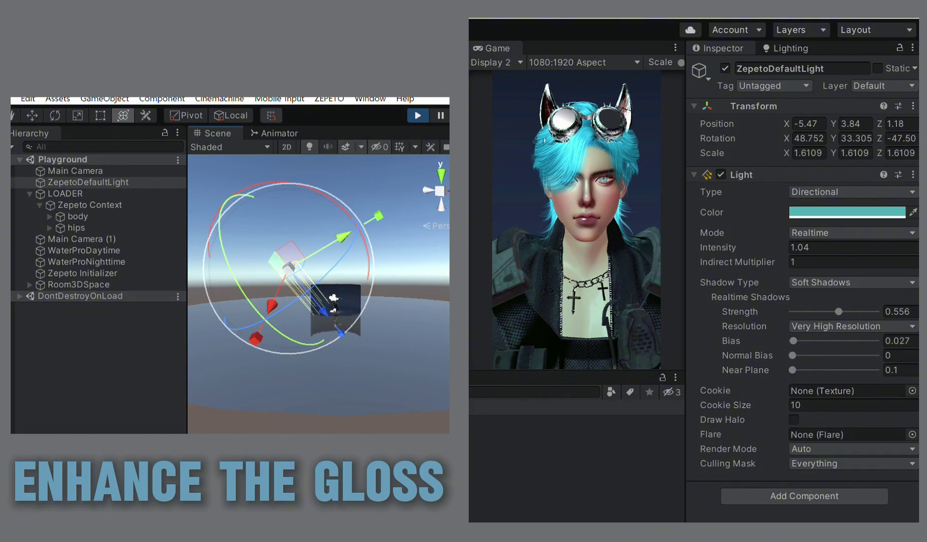
# Make the nine body clone meshes cast Two Sided shadows and receive shadows.
pyautogui.click(50, 218)
pyautogui.click(73, 229)
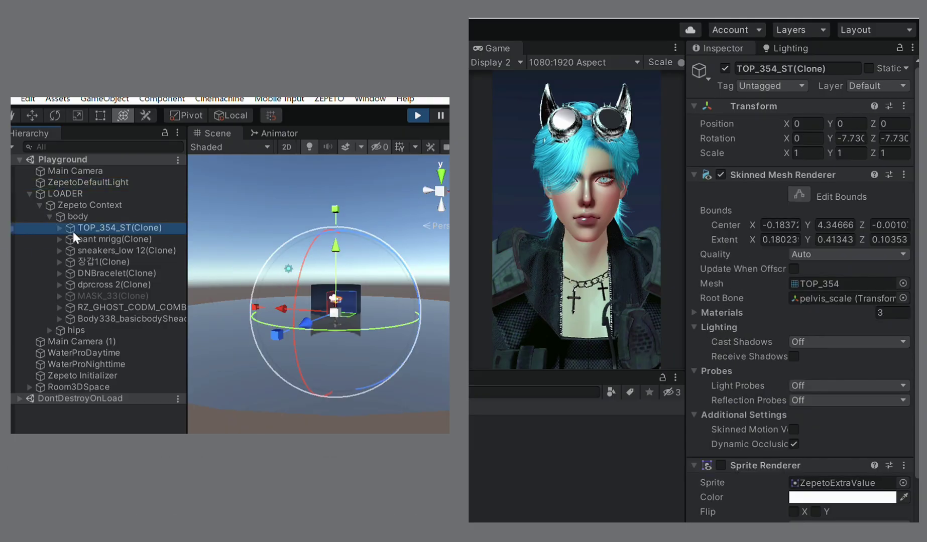
pyautogui.keyDown('shift'); pyautogui.click(98, 319); pyautogui.keyUp('shift')
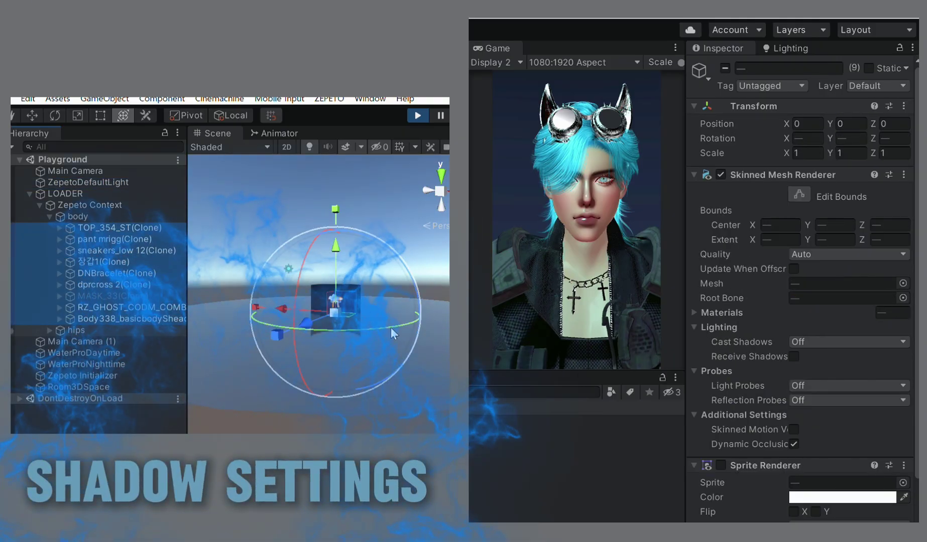
pyautogui.click(809, 342)
pyautogui.click(817, 395)
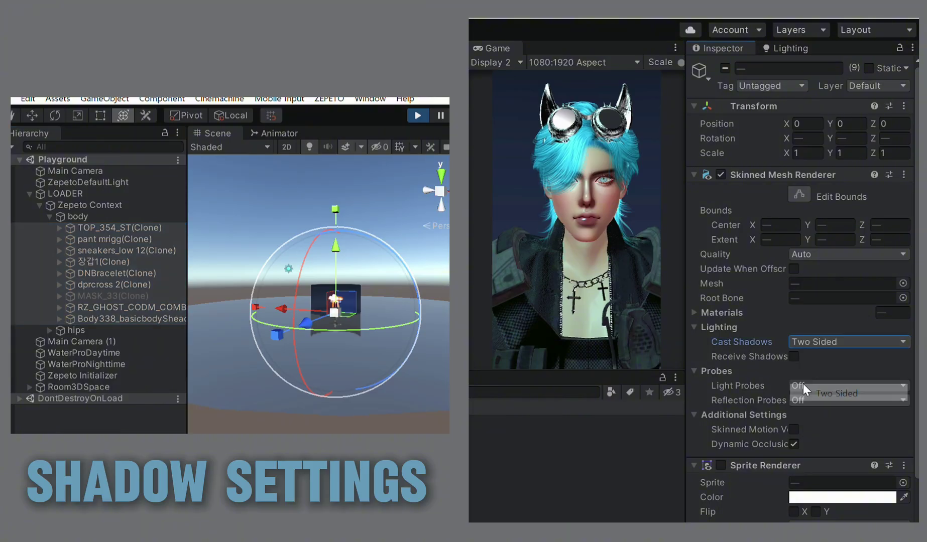
pyautogui.click(794, 354)
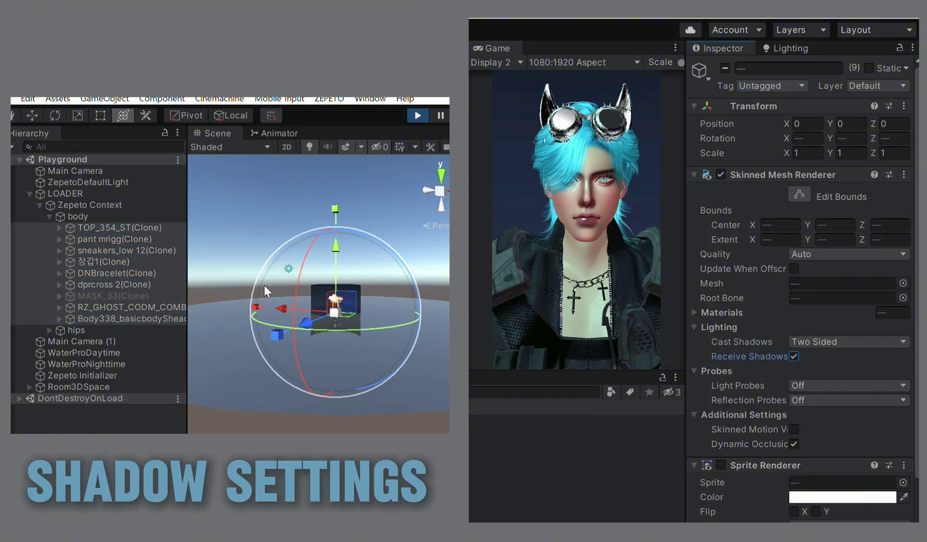
# Reselect the nine body meshes and enable Update When Offscreen on them.
pyautogui.scroll(12, 326, 318)
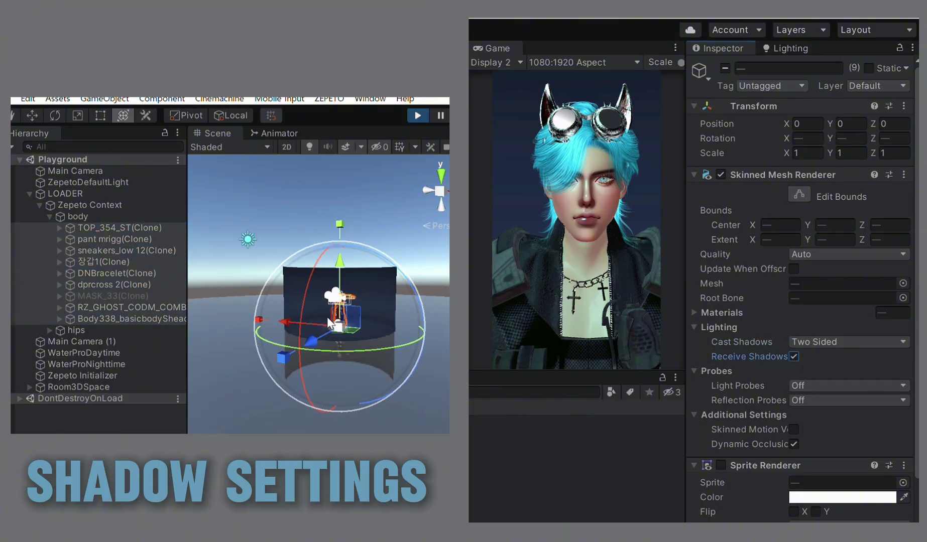
pyautogui.moveTo(326, 317); pyautogui.dragTo(295, 296, button='middle')
pyautogui.scroll(-6, 295, 290)
pyautogui.moveTo(295, 304); pyautogui.dragTo(302, 328, button='right')
pyautogui.scroll(8, 303, 326)
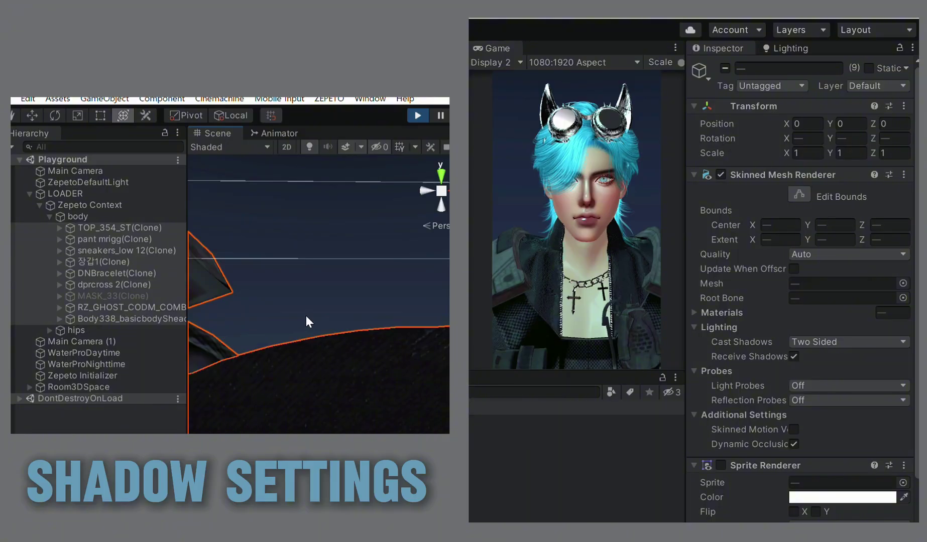
pyautogui.scroll(-8, 305, 314)
pyautogui.scroll(6, 306, 314)
pyautogui.scroll(-4, 305, 314)
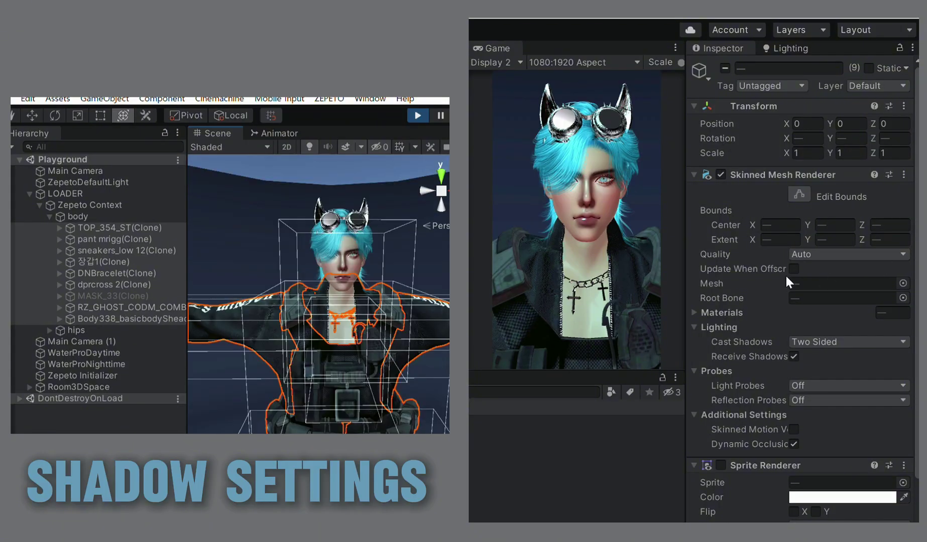
pyautogui.click(88, 227)
pyautogui.keyDown('shift'); pyautogui.click(98, 318); pyautogui.keyUp('shift')
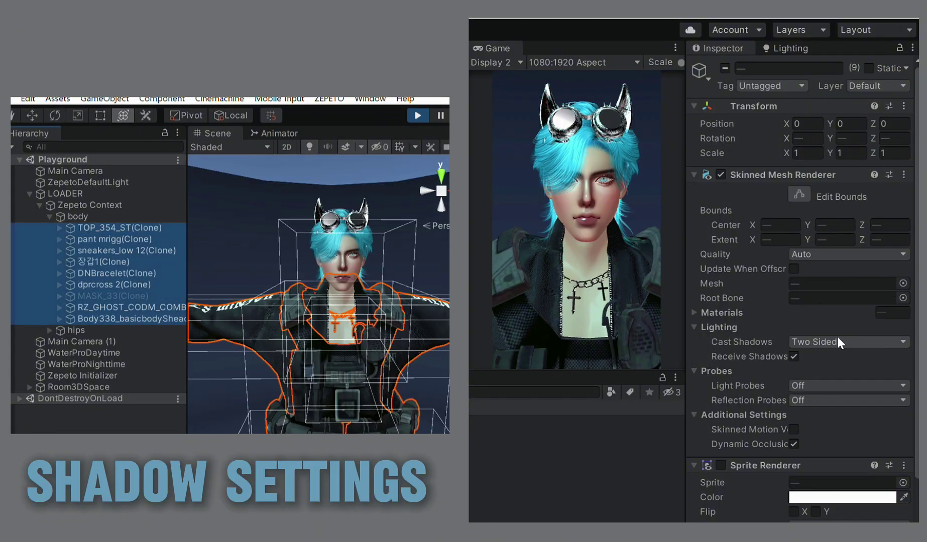
pyautogui.click(793, 269)
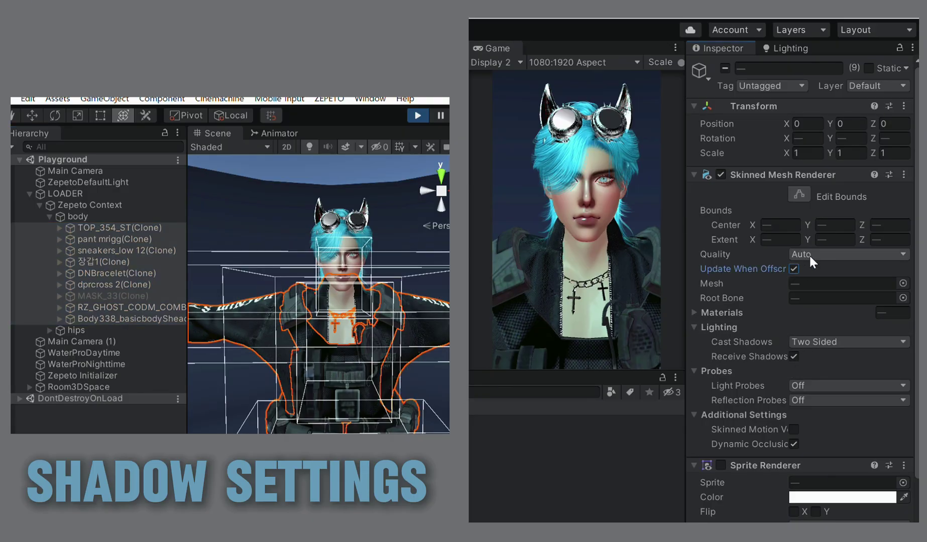
# Give the fox goggles Update When Offscreen, Two Sided shadow casting and Receive Shadows.
pyautogui.click(401, 238)
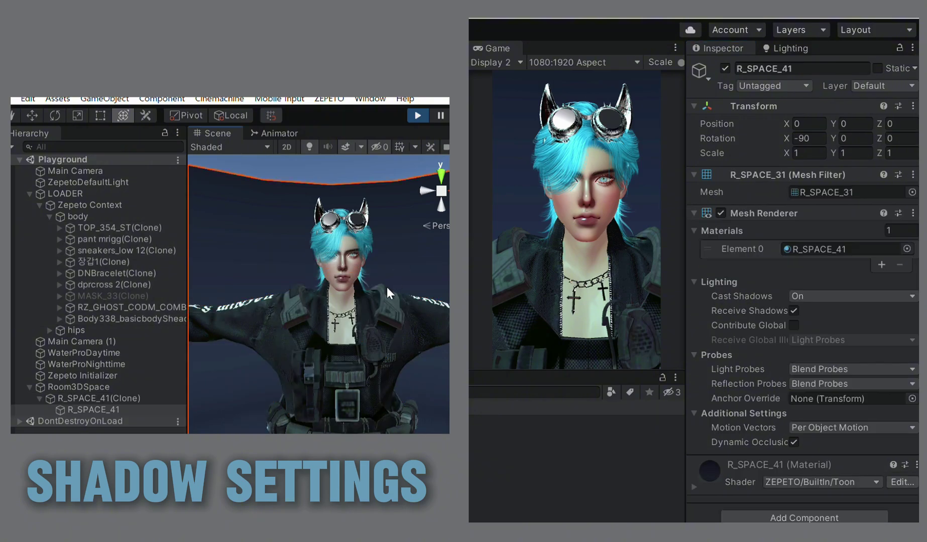
pyautogui.press('f')
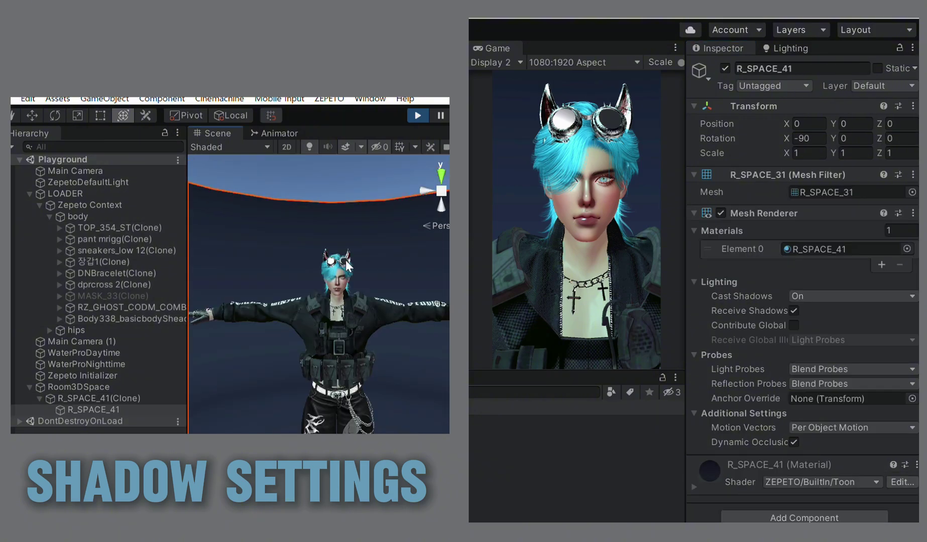
pyautogui.click(352, 259)
pyautogui.click(794, 268)
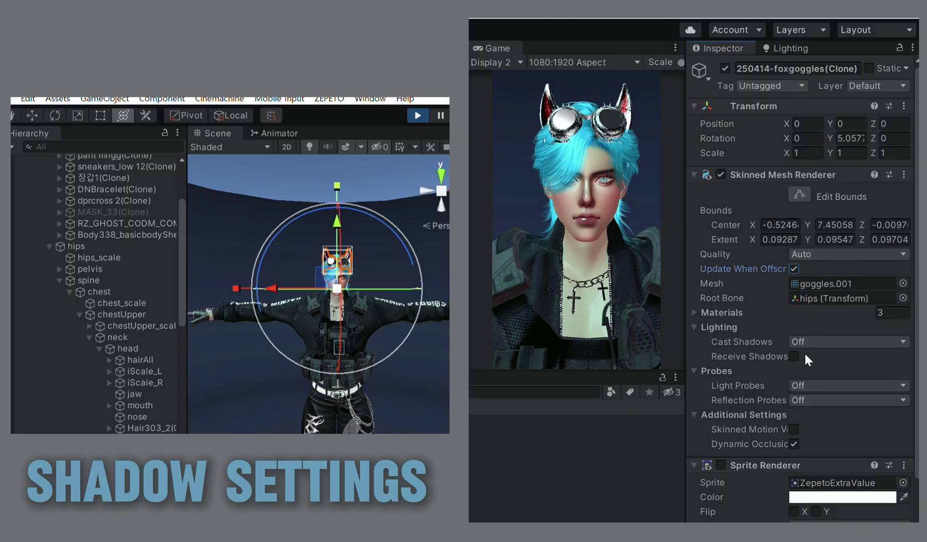
pyautogui.click(808, 342)
pyautogui.click(823, 390)
pyautogui.click(794, 357)
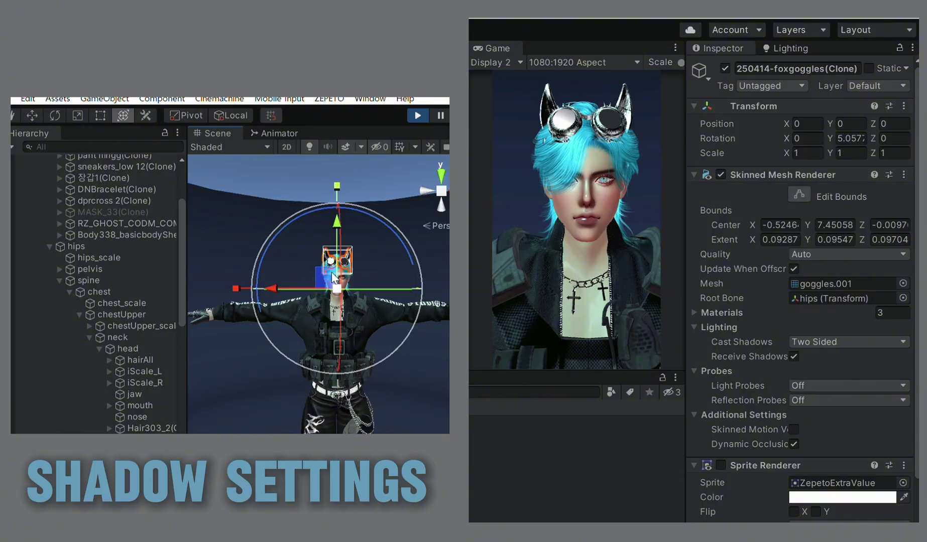
# Make Hair303_2(Clone) cast Two Sided shadows and receive shadows.
pyautogui.scroll(5, 363, 295)
pyautogui.scroll(-7, 366, 289)
pyautogui.scroll(3, 365, 289)
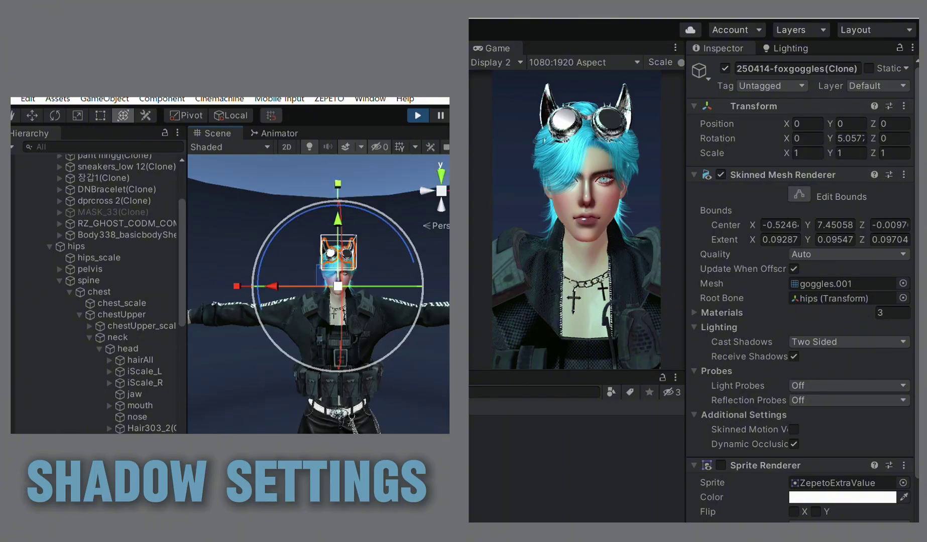
pyautogui.click(404, 403)
pyautogui.click(353, 264)
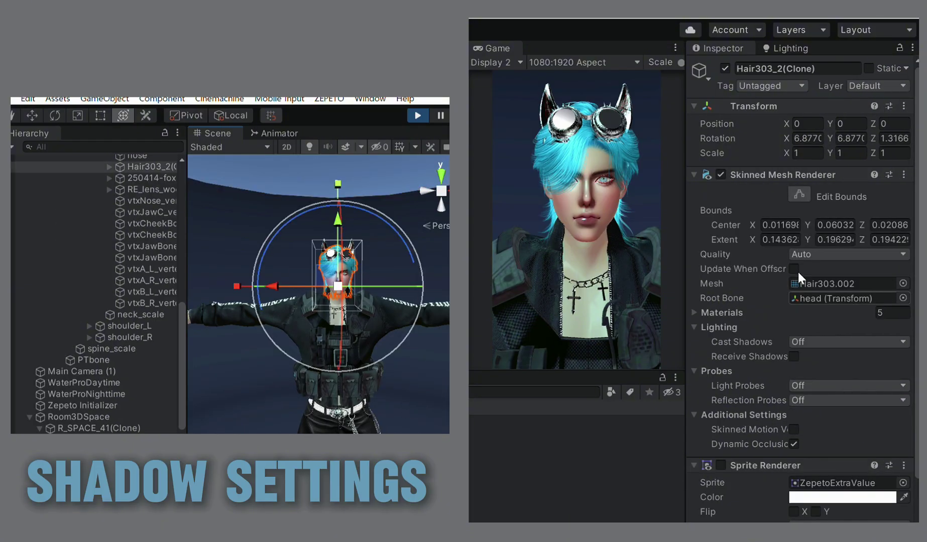
pyautogui.click(799, 339)
pyautogui.click(828, 393)
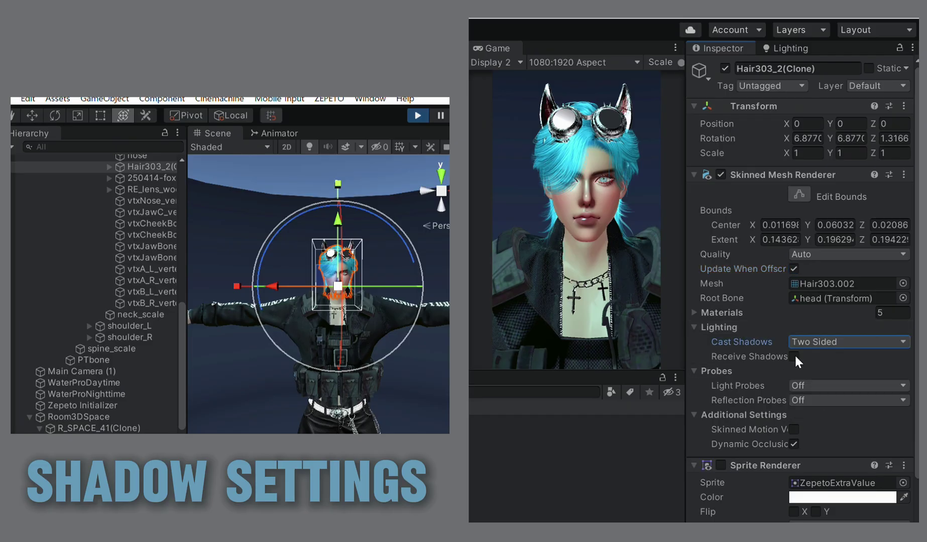
pyautogui.click(793, 356)
pyautogui.click(379, 301)
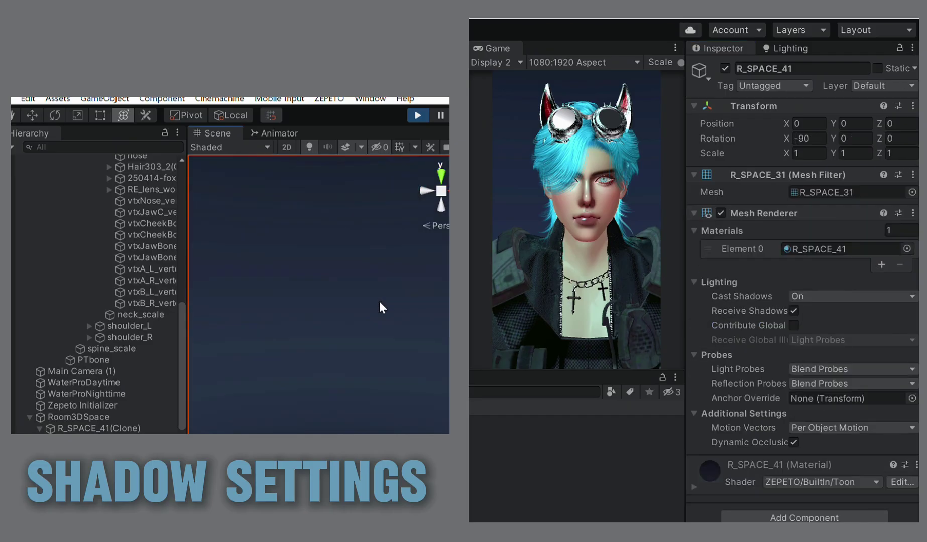
pyautogui.moveTo(371, 299); pyautogui.dragTo(374, 298, button='middle')
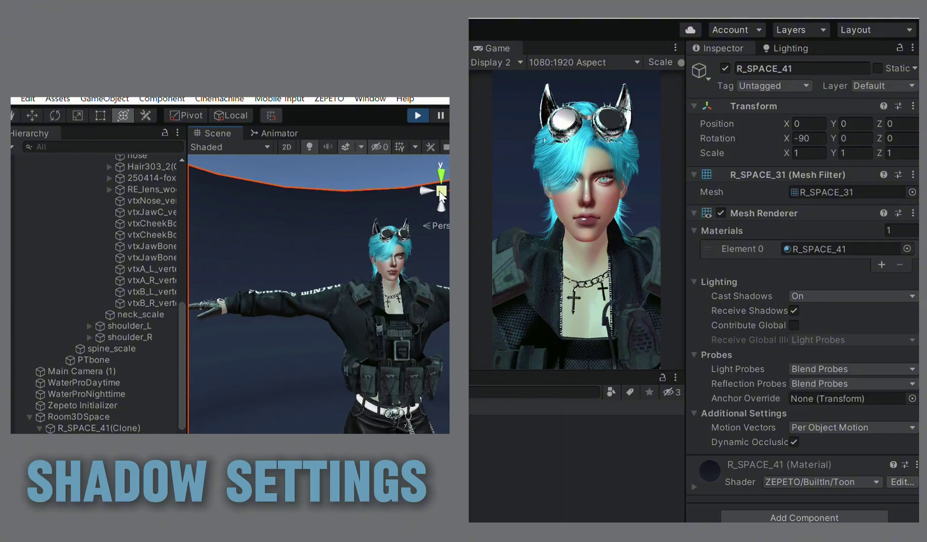
pyautogui.click(440, 190)
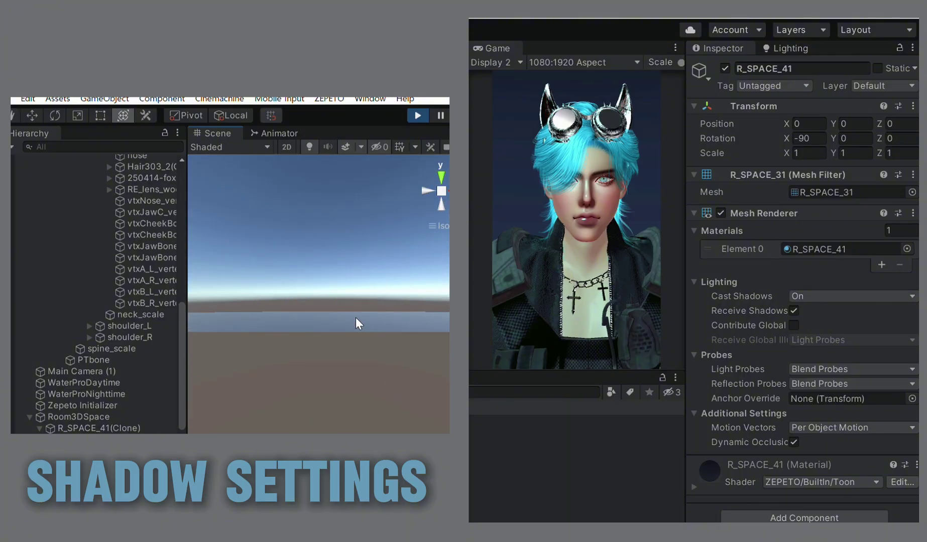
pyautogui.scroll(-4, 356, 317)
pyautogui.scroll(2, 356, 315)
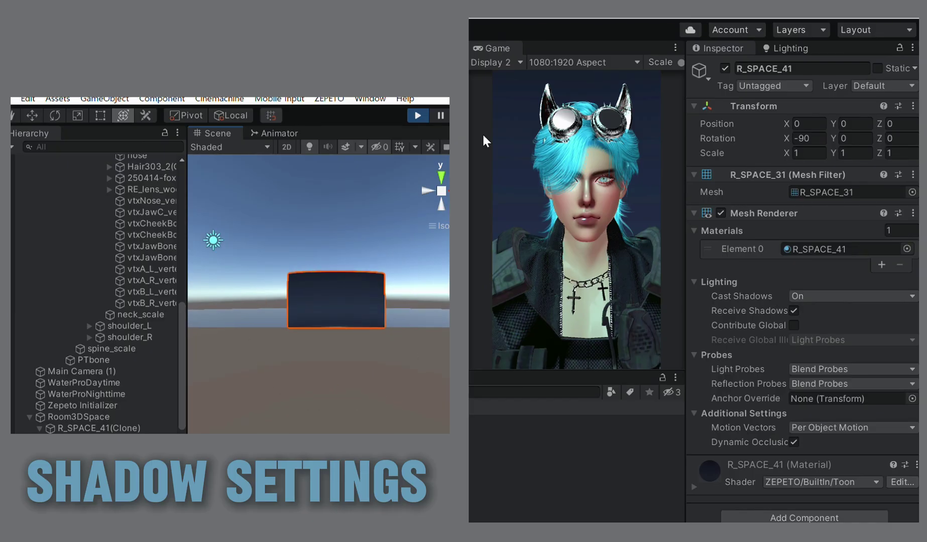
pyautogui.click(442, 193)
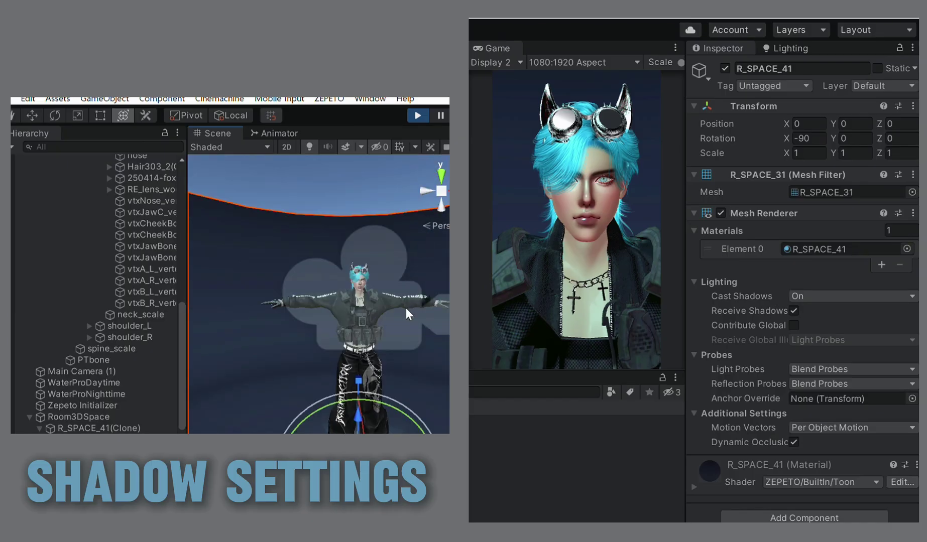
pyautogui.scroll(5, 405, 306)
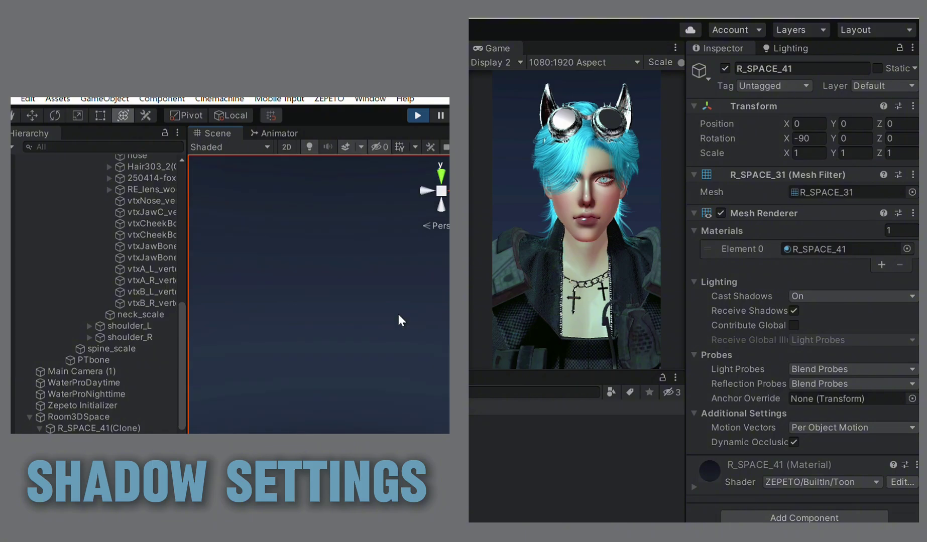
pyautogui.moveTo(324, 321); pyautogui.dragTo(338, 298, button='right')
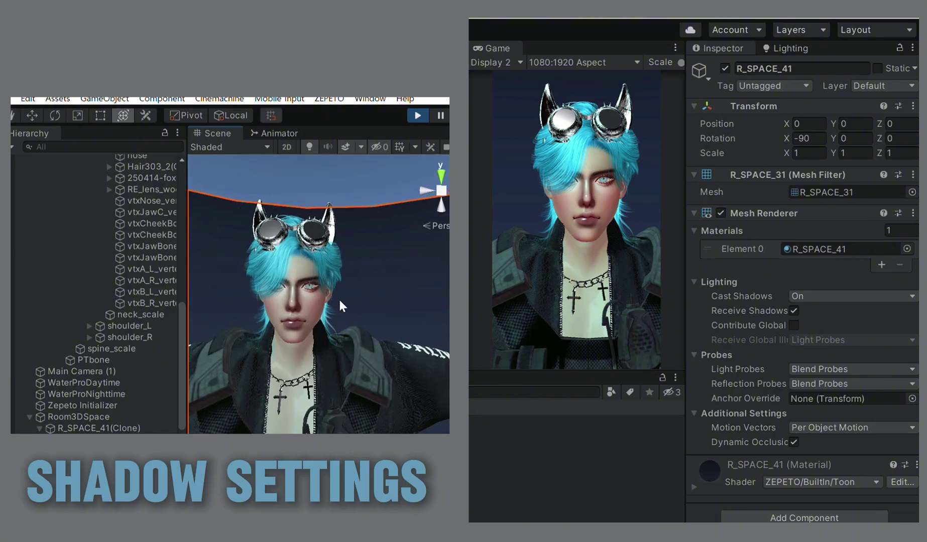
pyautogui.click(288, 385)
pyautogui.click(292, 380)
pyautogui.click(277, 396)
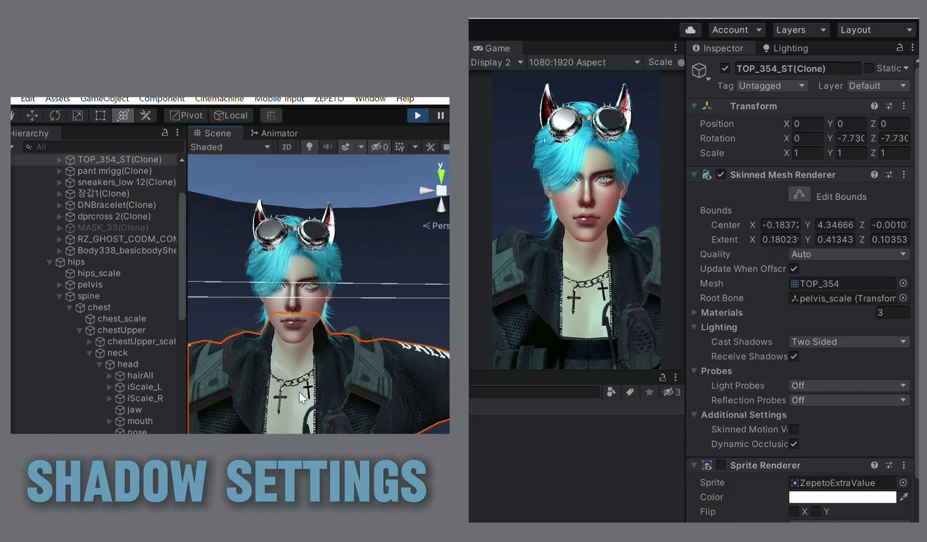
pyautogui.click(305, 393)
pyautogui.click(306, 392)
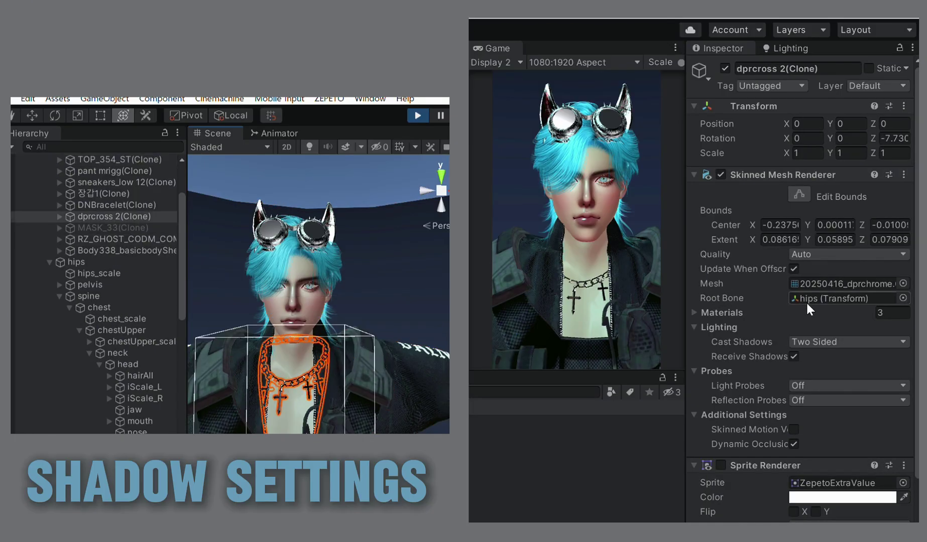
pyautogui.click(392, 381)
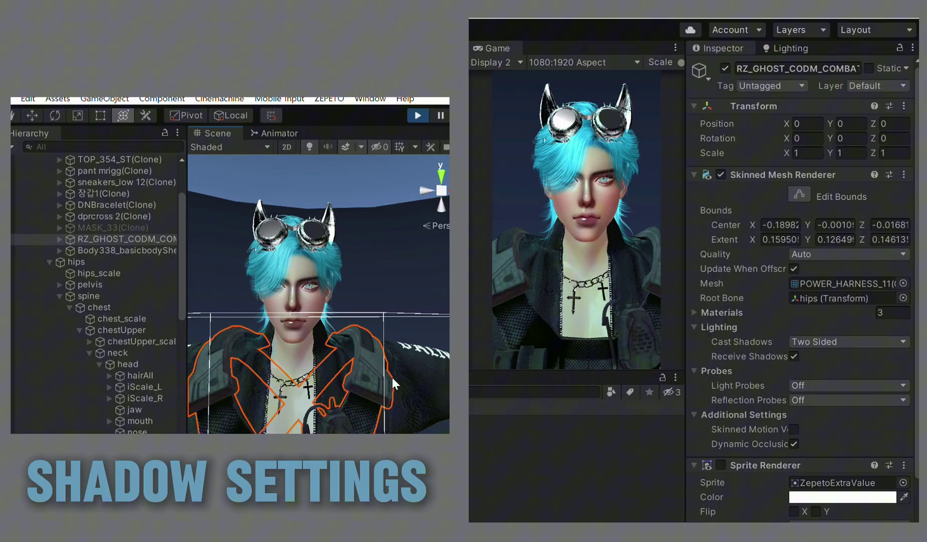
pyautogui.click(417, 367)
pyautogui.click(381, 241)
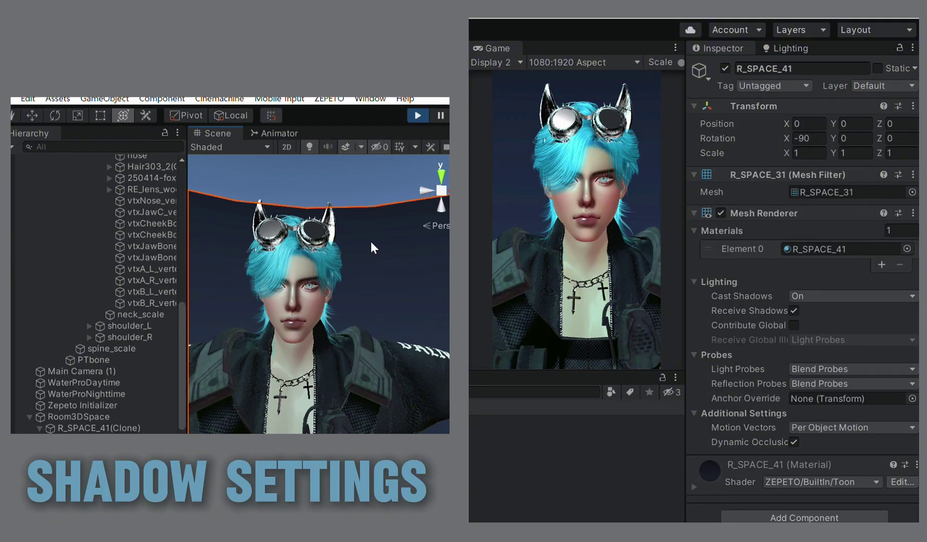
# Open the Quality page of Project Settings and move the window off the preview.
pyautogui.click(12, 101)
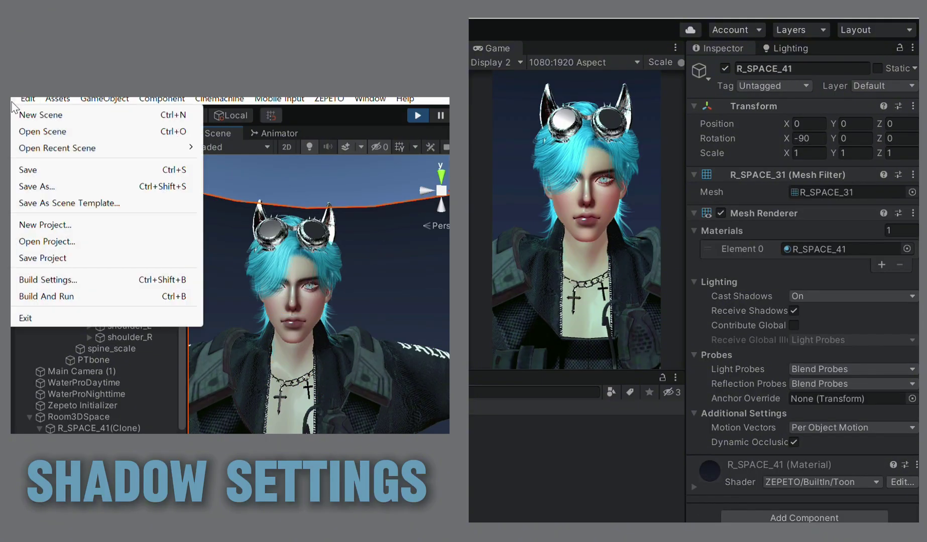
pyautogui.click(14, 100)
pyautogui.click(28, 99)
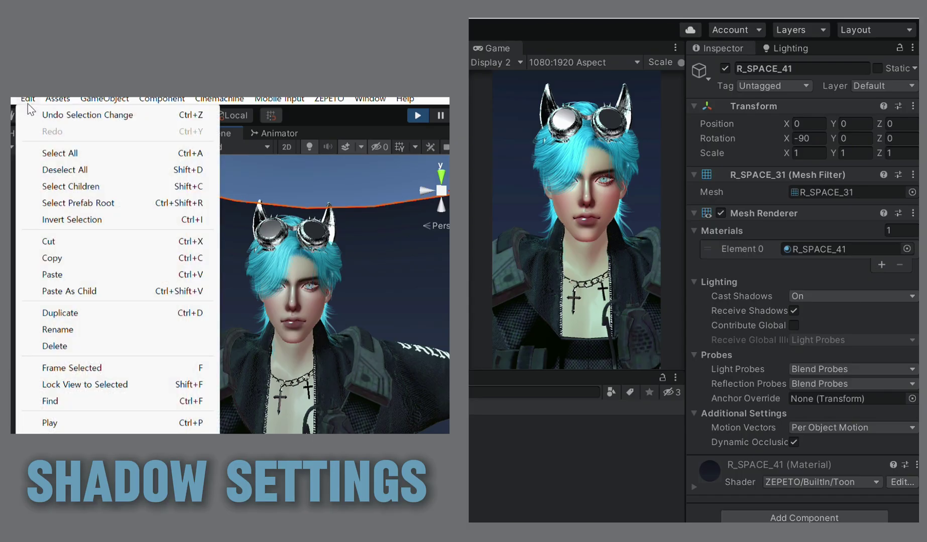
pyautogui.click(50, 537)
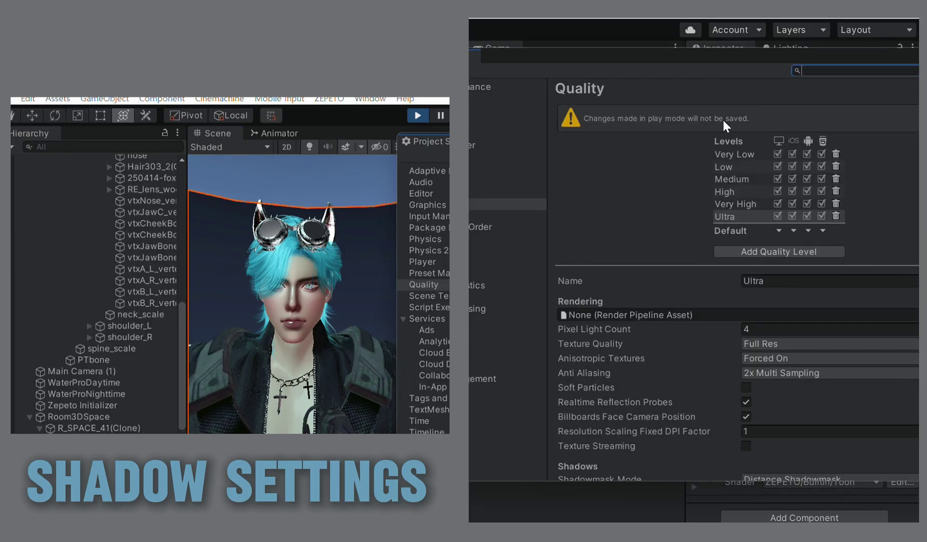
pyautogui.moveTo(663, 56); pyautogui.dragTo(331, 161)
pyautogui.click(100, 307)
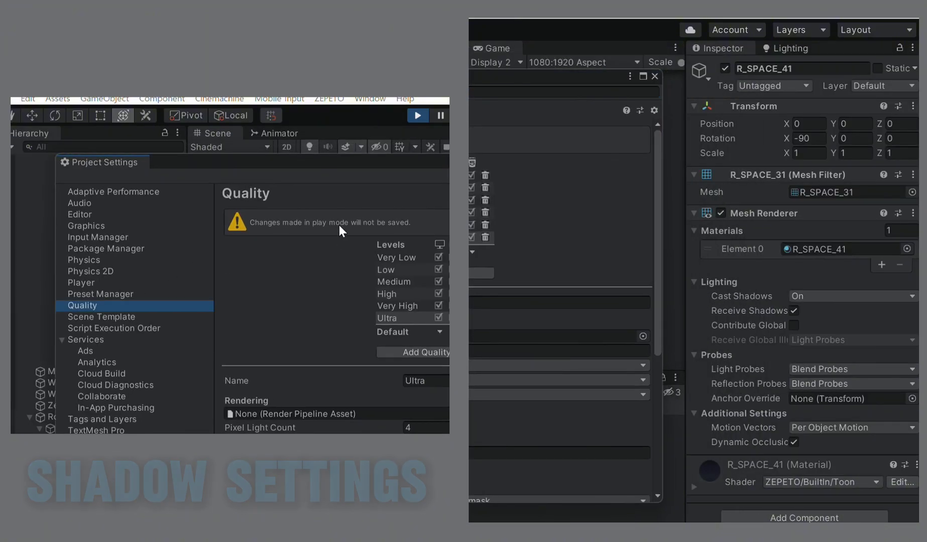
pyautogui.moveTo(338, 163); pyautogui.dragTo(169, 132)
# Set Shadows to Hard and Soft, High Resolution, and lower Shadow Distance from 150 to about 23.
pyautogui.scroll(-5, 153, 447)
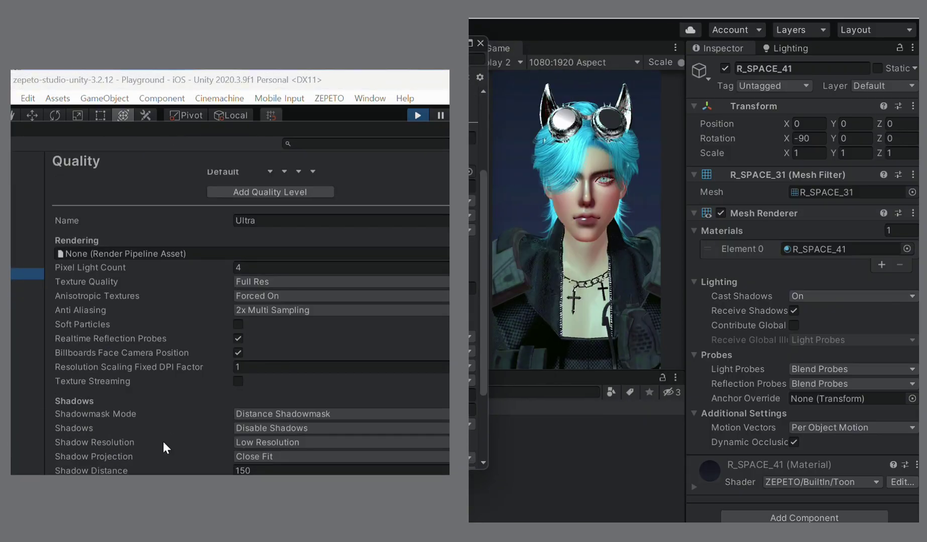
pyautogui.click(295, 419)
pyautogui.click(296, 446)
pyautogui.click(290, 428)
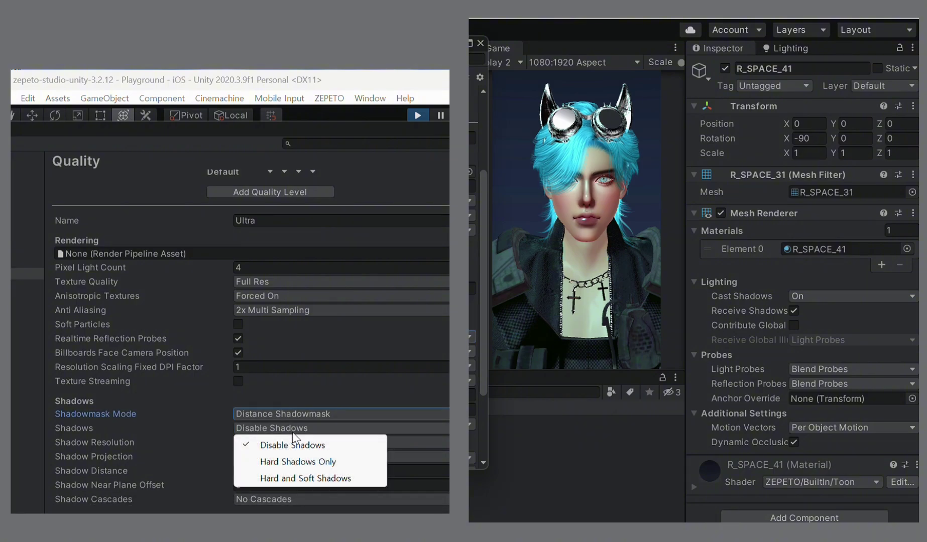
pyautogui.click(286, 481)
pyautogui.click(264, 442)
pyautogui.click(268, 491)
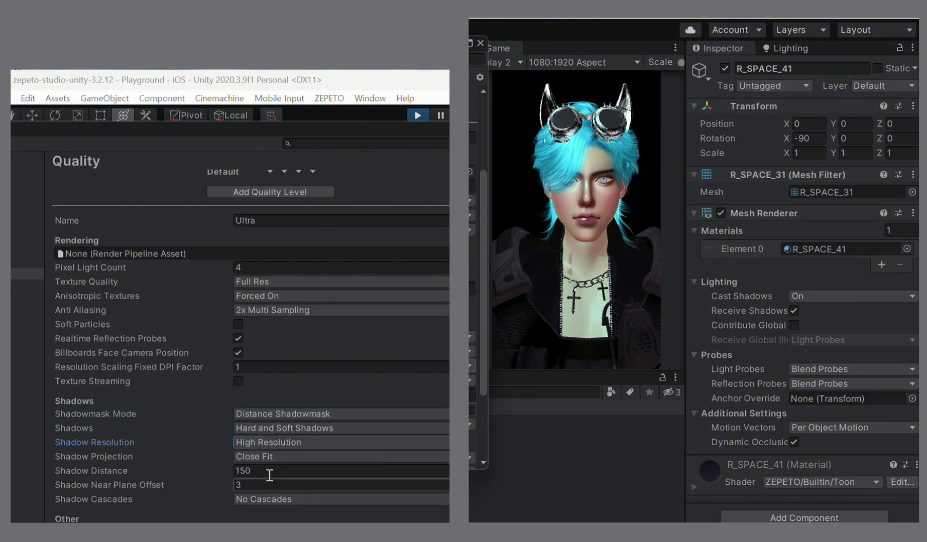
pyautogui.click(256, 470)
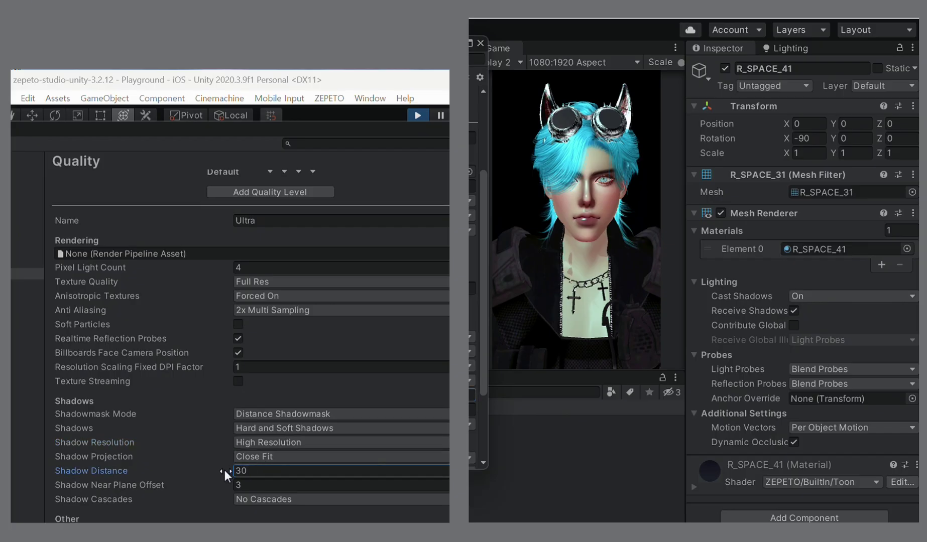
pyautogui.moveTo(232, 470); pyautogui.dragTo(79, 492)
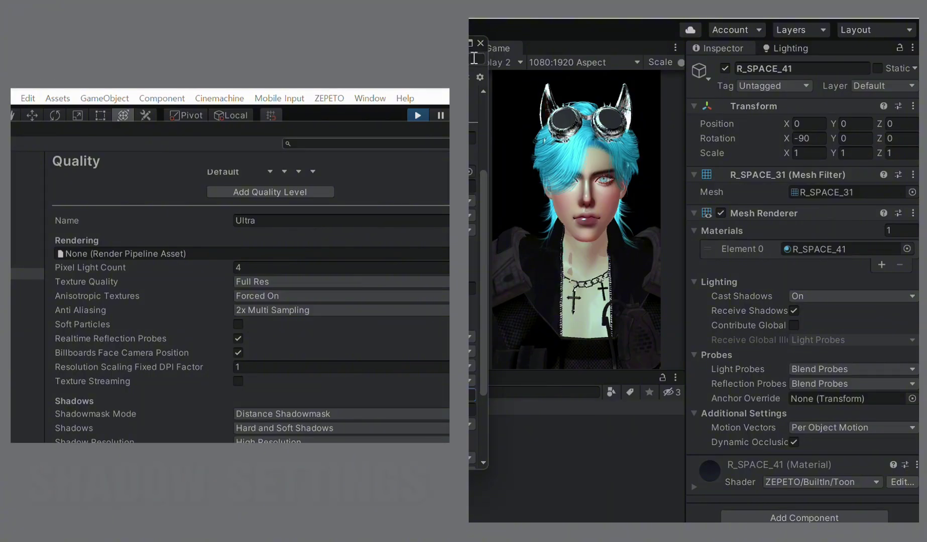
# Close Project Settings and collapse the body and Zepeto Context branches in the Hierarchy.
pyautogui.click(480, 43)
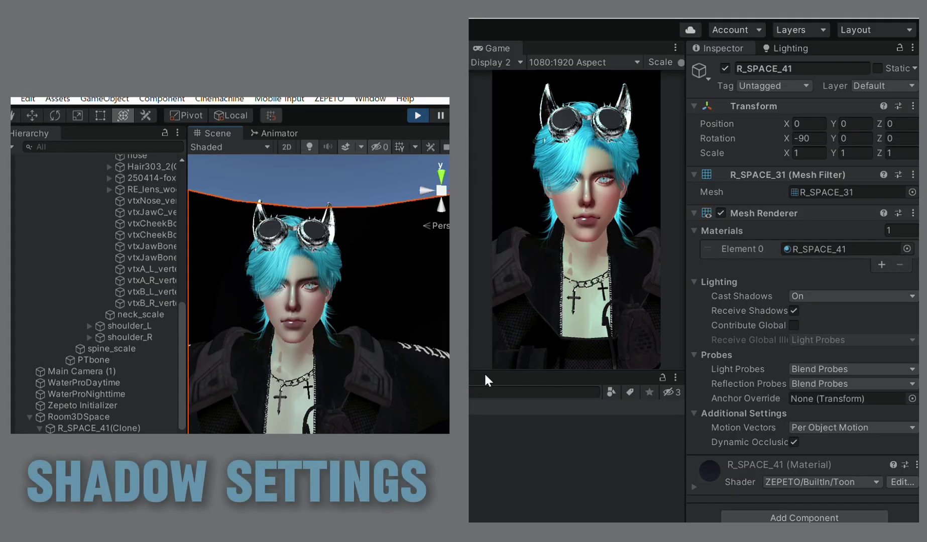
pyautogui.scroll(-15, 273, 295)
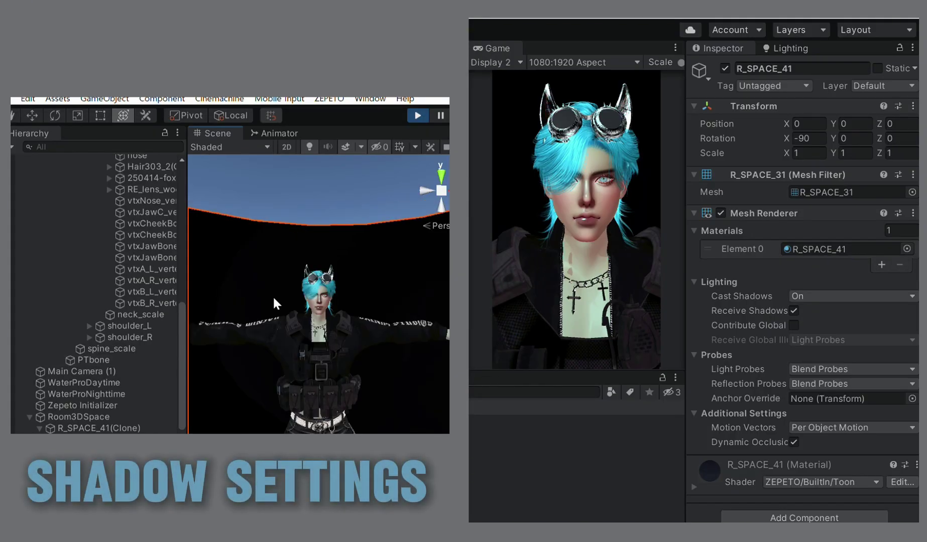
pyautogui.scroll(10, 66, 331)
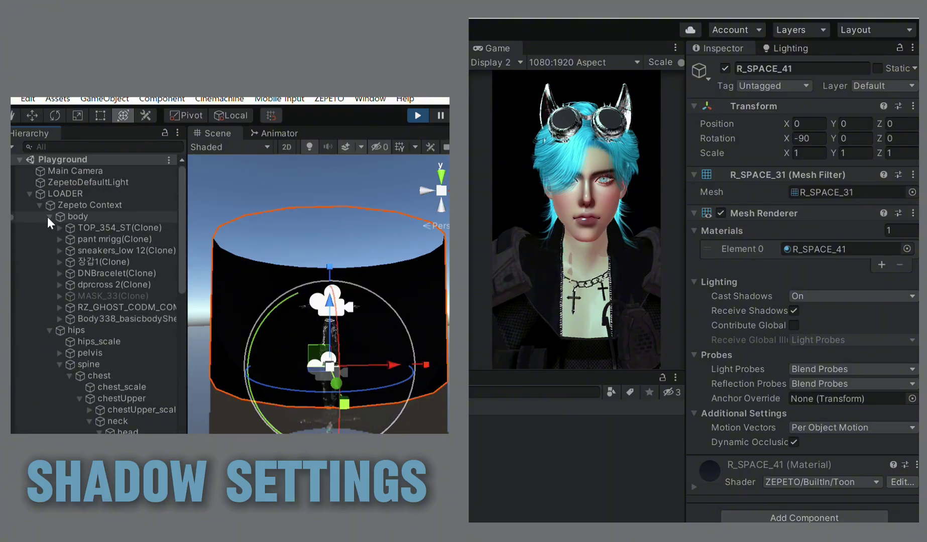
pyautogui.click(49, 216)
pyautogui.click(39, 205)
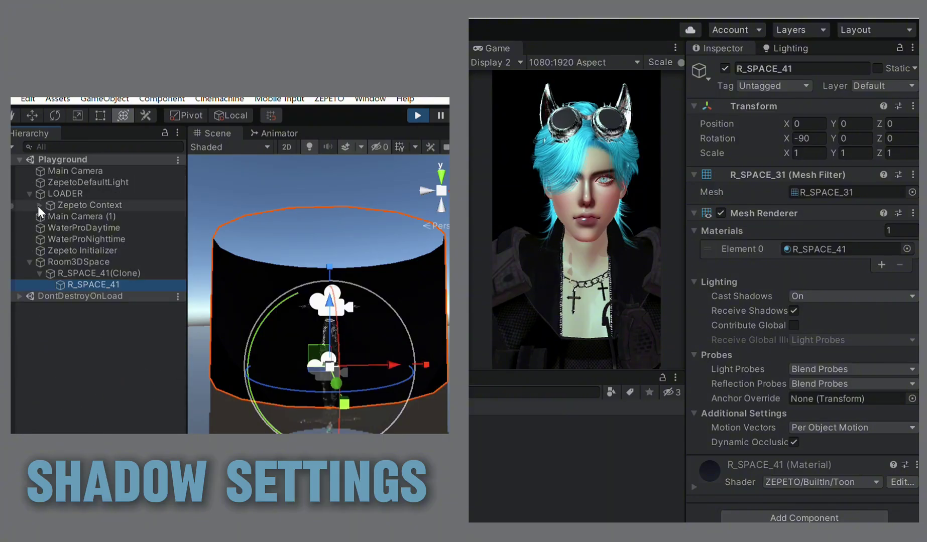
# Tilt Main Camera (1) to rotation X 1 and raise it to Y 1.34.
pyautogui.click(73, 218)
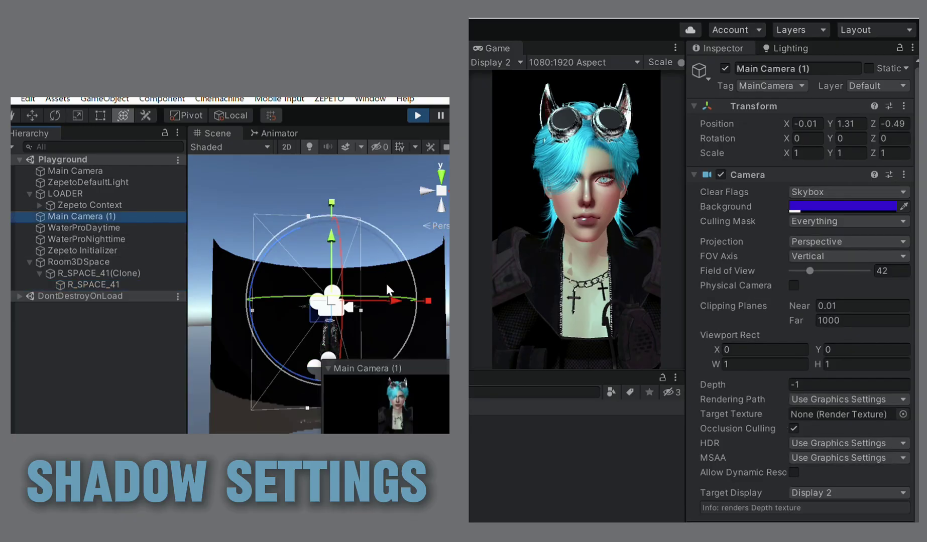
pyautogui.click(328, 368)
pyautogui.moveTo(287, 376); pyautogui.dragTo(321, 362, button='middle')
pyautogui.press('y')
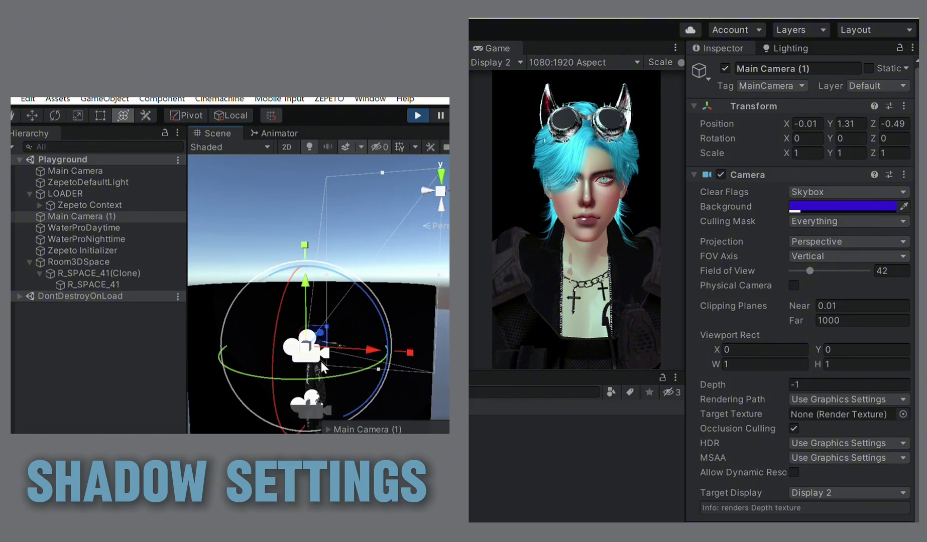
pyautogui.moveTo(272, 333); pyautogui.dragTo(319, 331)
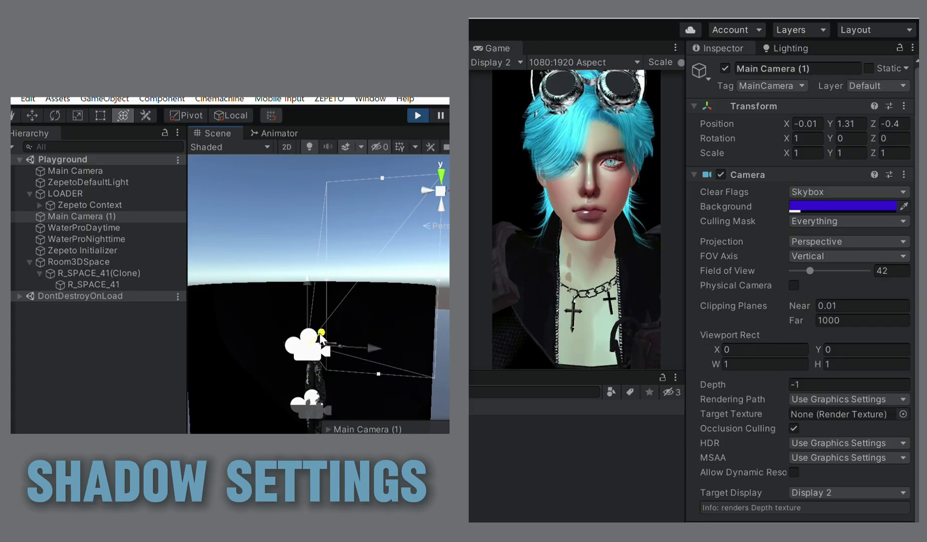
pyautogui.moveTo(308, 288); pyautogui.dragTo(307, 287)
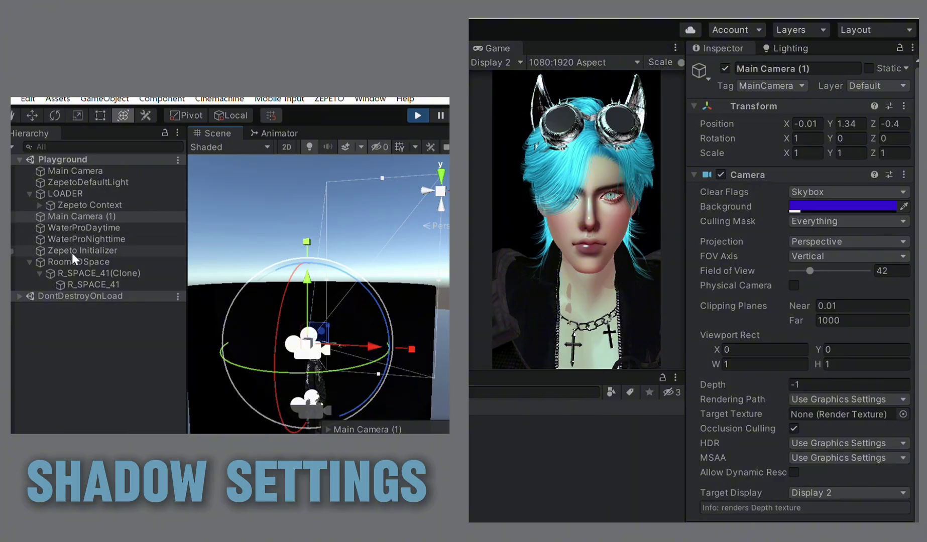
# Select ZepetoDefaultLight and rotate it to a new angle in the Scene view.
pyautogui.click(85, 184)
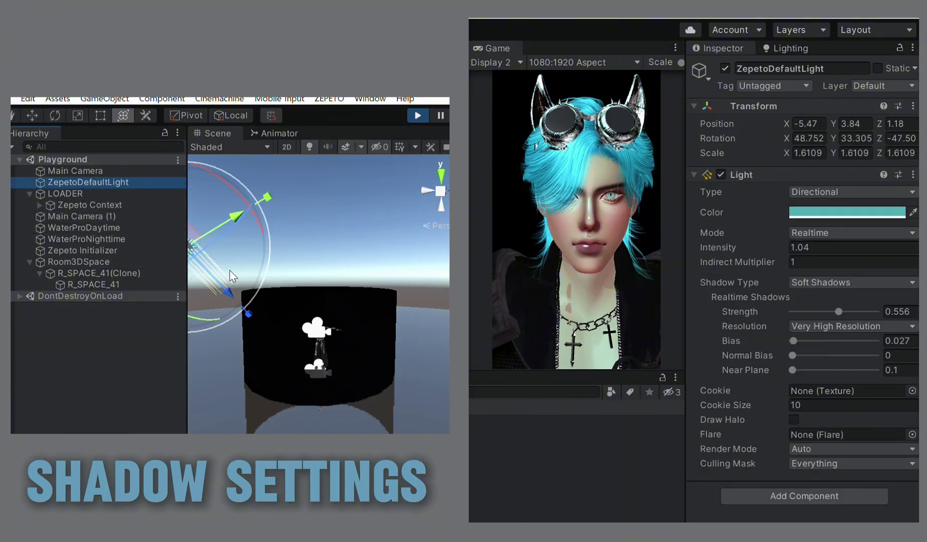
pyautogui.scroll(-2, 229, 270)
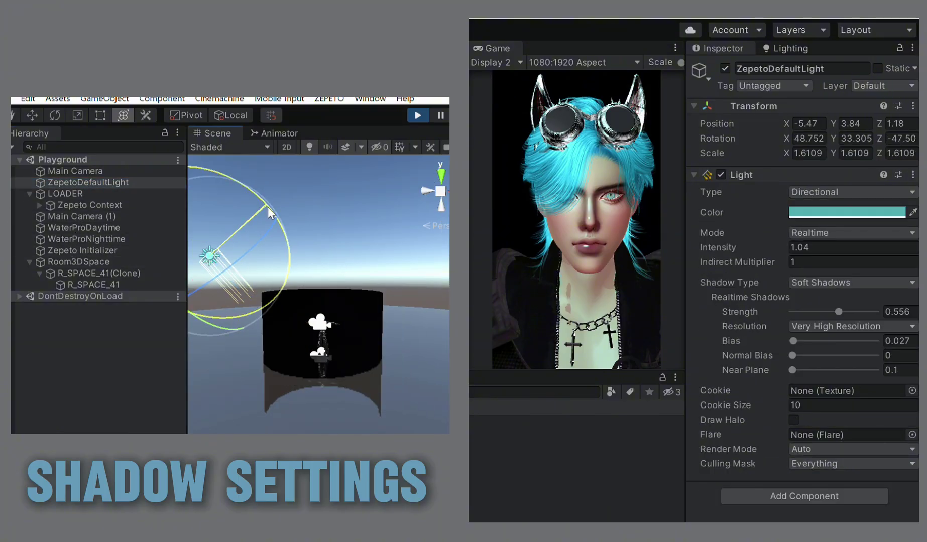
pyautogui.moveTo(268, 207); pyautogui.dragTo(182, 275)
pyautogui.moveTo(174, 241); pyautogui.dragTo(199, 242, button='middle')
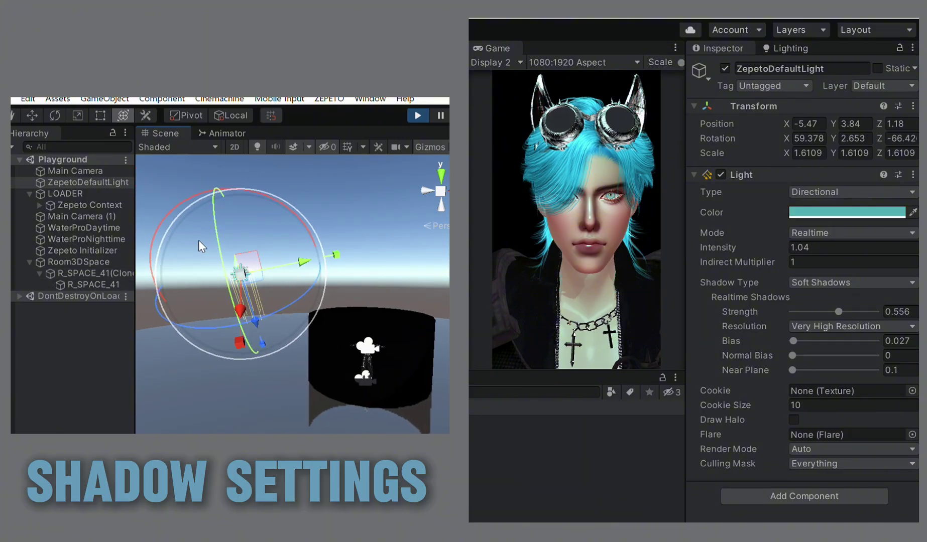
# Move the light closer to the avatar and angle it down onto the face, reaching Y 351.689.
pyautogui.moveTo(161, 217); pyautogui.dragTo(172, 322)
pyautogui.moveTo(276, 310); pyautogui.dragTo(437, 357)
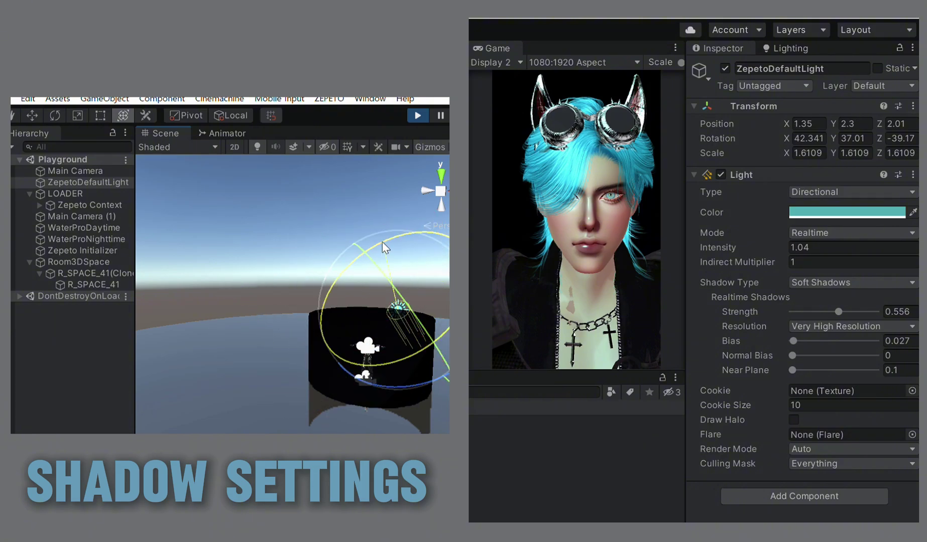
pyautogui.moveTo(382, 242); pyautogui.dragTo(286, 423)
pyautogui.moveTo(393, 350); pyautogui.dragTo(242, 298)
pyautogui.moveTo(422, 360); pyautogui.dragTo(182, 302)
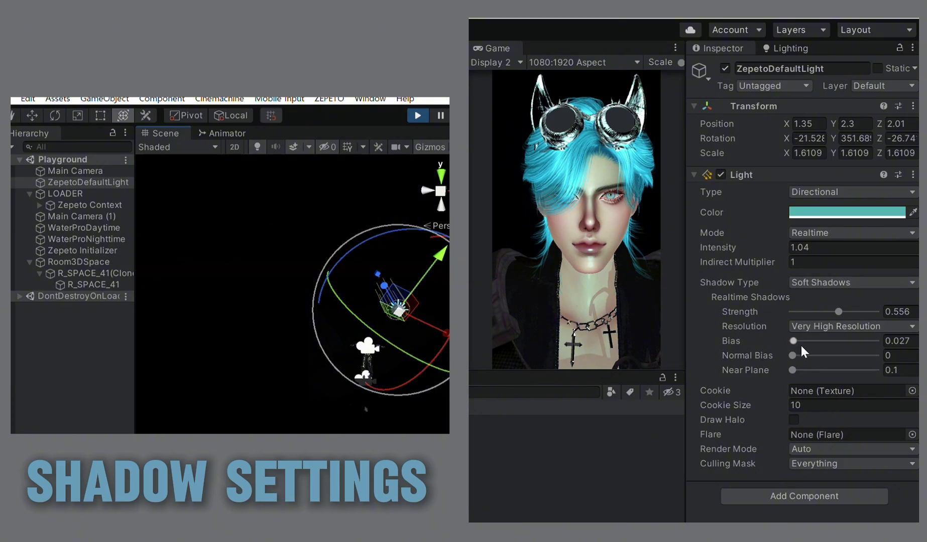
# Set shadow Bias 0, Normal Bias 0.47, Near Plane 1.05, Strength 0.495, then expand Zepeto Context.
pyautogui.moveTo(792, 343); pyautogui.dragTo(798, 369)
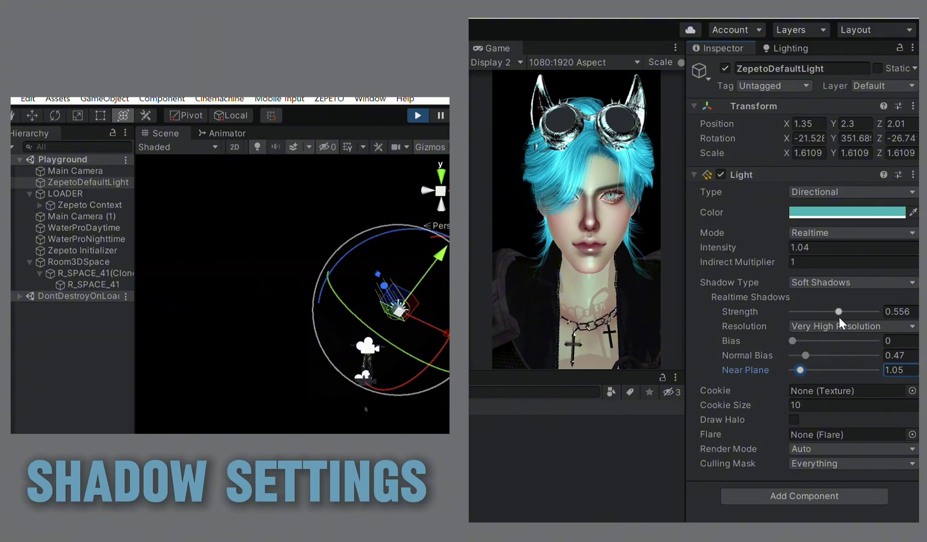
pyautogui.moveTo(839, 314)
pyautogui.mouseDown()
pyautogui.moveTo(820, 316)
pyautogui.moveTo(856, 315)
pyautogui.moveTo(799, 318)
pyautogui.moveTo(833, 317)
pyautogui.mouseUp()
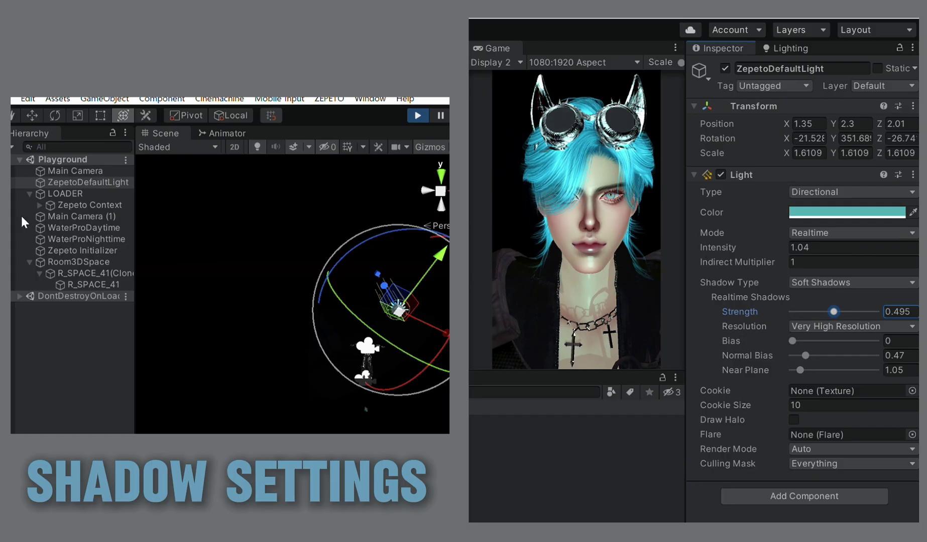
pyautogui.click(46, 206)
pyautogui.click(40, 206)
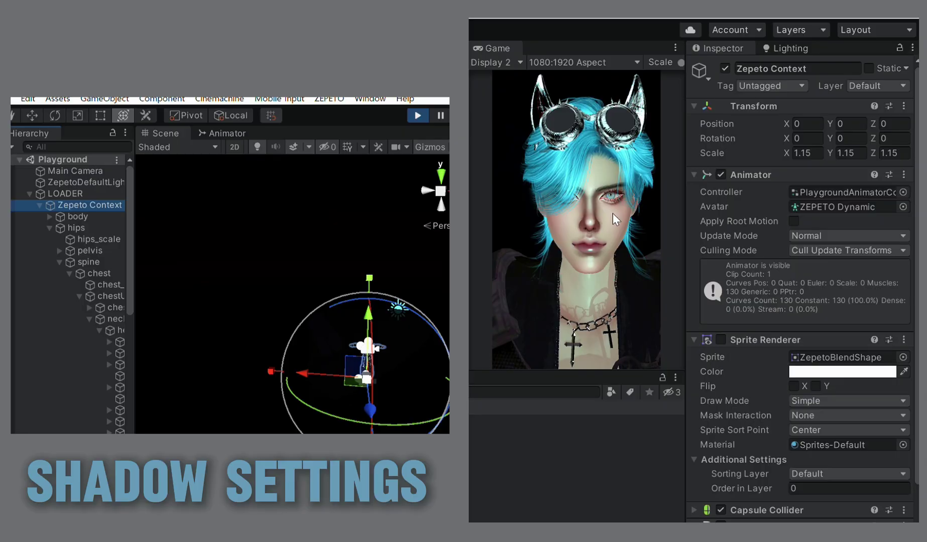
# Collapse Zepeto Context, reselect ZepetoDefaultLight and rotate it toward a low sunset angle.
pyautogui.click(39, 205)
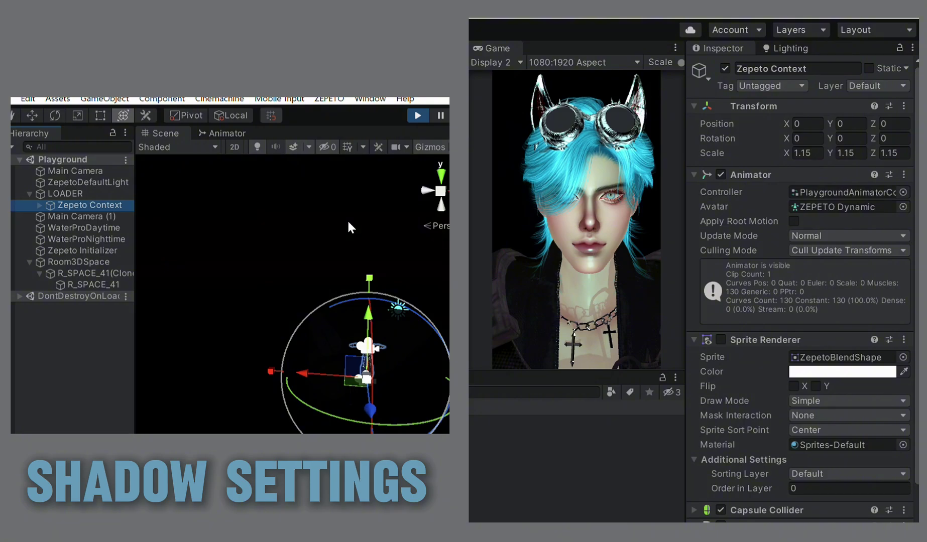
pyautogui.click(89, 183)
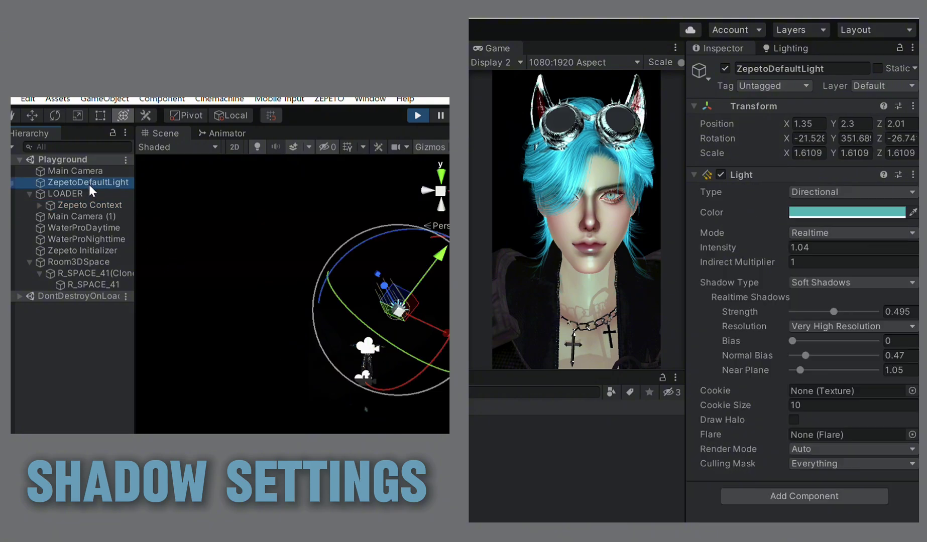
pyautogui.moveTo(385, 341); pyautogui.dragTo(14, 99)
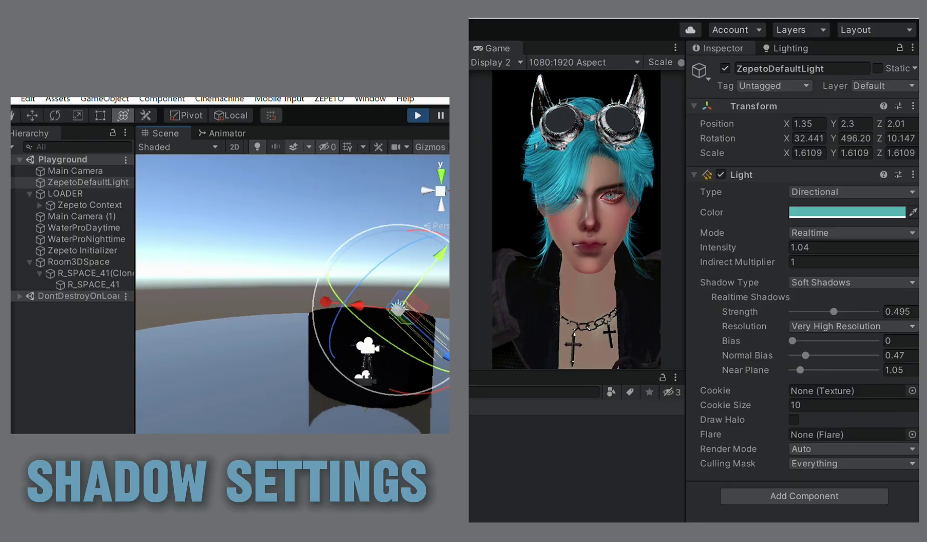
pyautogui.moveTo(429, 364); pyautogui.dragTo(438, 326)
pyautogui.click(417, 268)
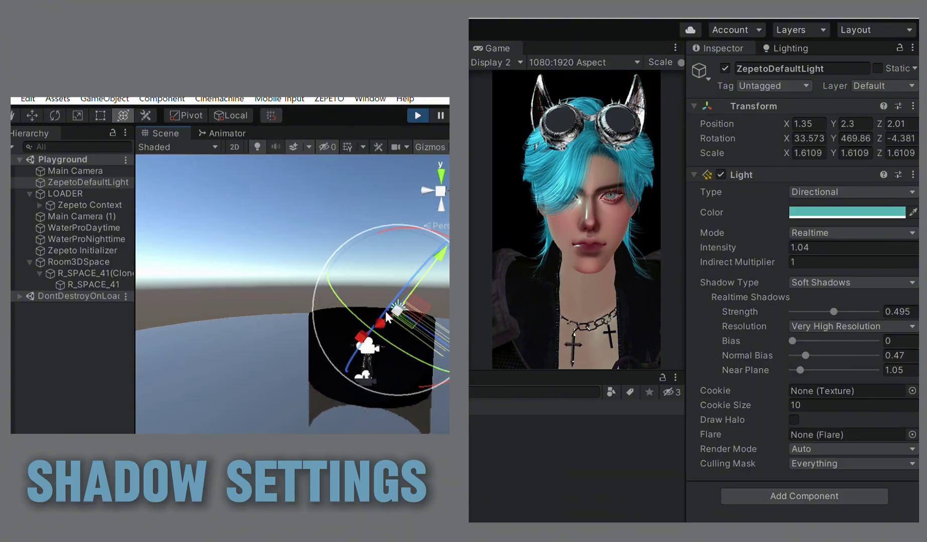
# Move the light along its X and Z axes and roll it to change the face lighting.
pyautogui.moveTo(378, 323); pyautogui.dragTo(274, 353)
pyautogui.moveTo(375, 407); pyautogui.dragTo(322, 366)
pyautogui.moveTo(248, 283); pyautogui.dragTo(327, 264)
pyautogui.moveTo(273, 351); pyautogui.dragTo(922, 502)
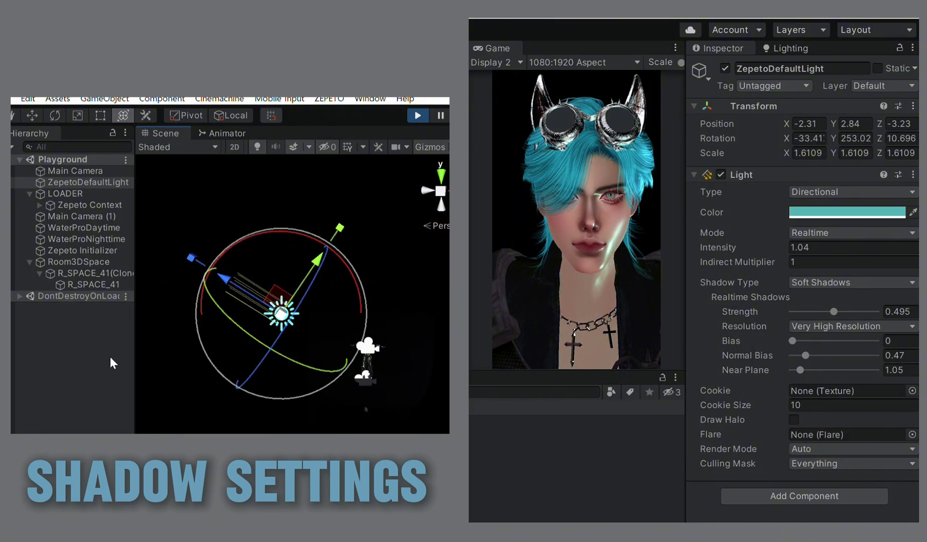
# Tilt the light steeply to X -54.99, Y -11.269, Z 263.98 to shadow the face.
pyautogui.moveTo(284, 337); pyautogui.dragTo(327, 257)
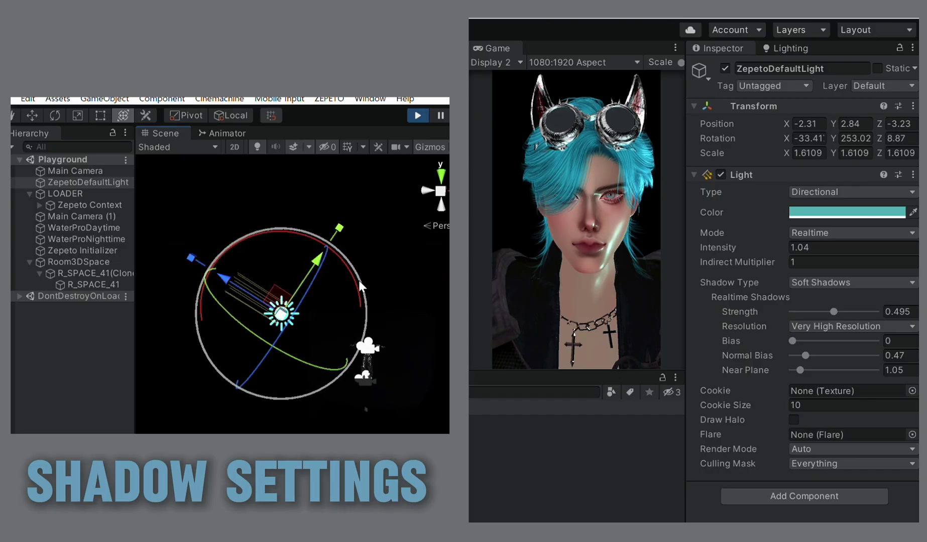
pyautogui.moveTo(306, 362); pyautogui.dragTo(296, 380)
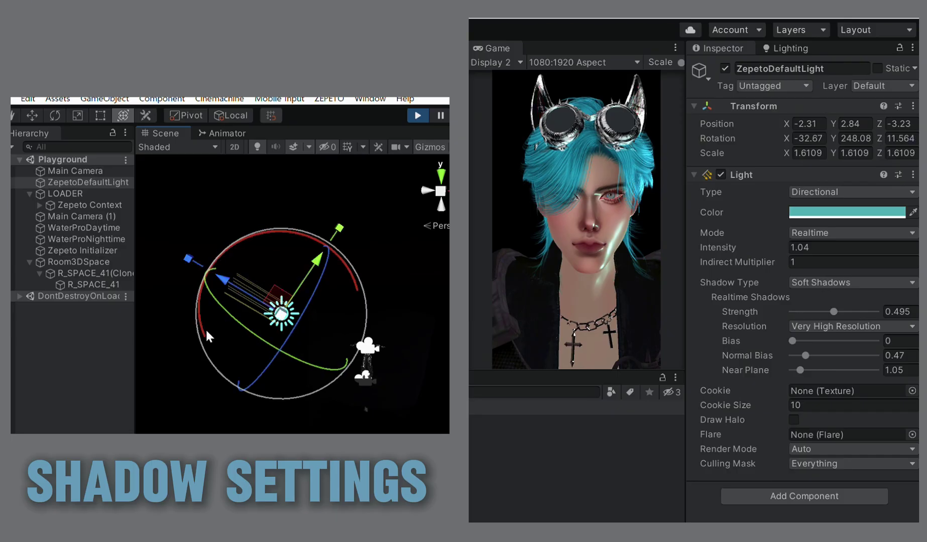
pyautogui.moveTo(201, 329); pyautogui.dragTo(344, 220)
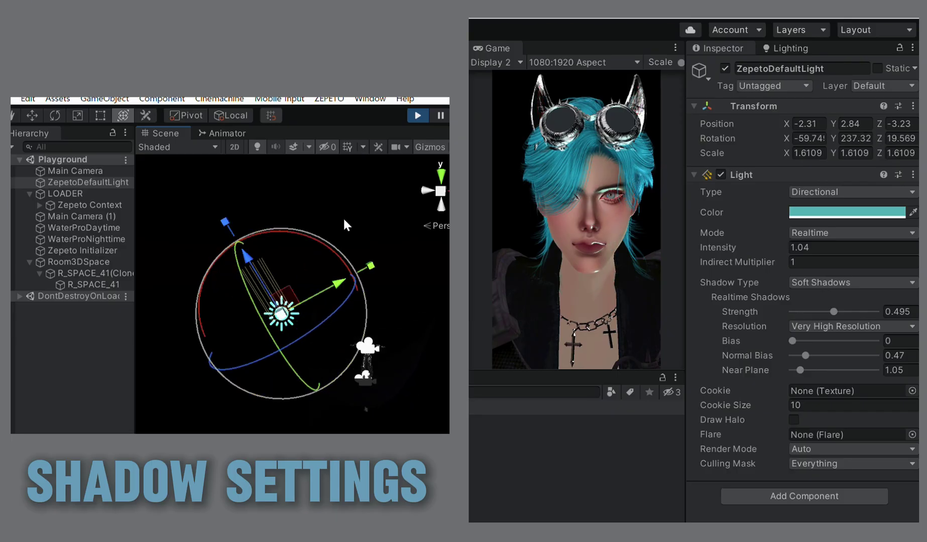
pyautogui.moveTo(447, 294); pyautogui.dragTo(427, 305, button='right')
pyautogui.moveTo(427, 305); pyautogui.dragTo(494, 313, button='middle')
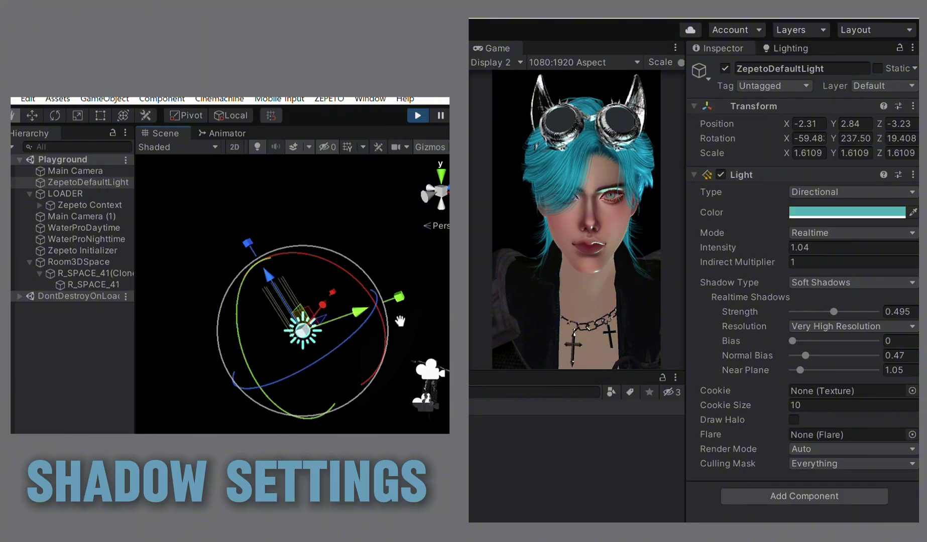
pyautogui.moveTo(359, 282); pyautogui.dragTo(367, 211)
# Select the avatar's body and raise skin SpecIntensity to 0.32 and Glossiness to 0.66.
pyautogui.click(40, 204)
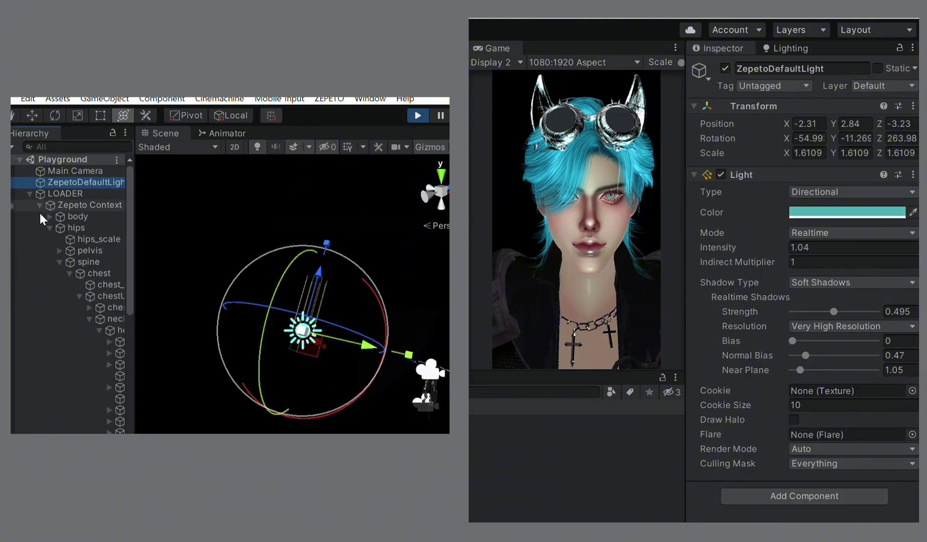
pyautogui.click(78, 216)
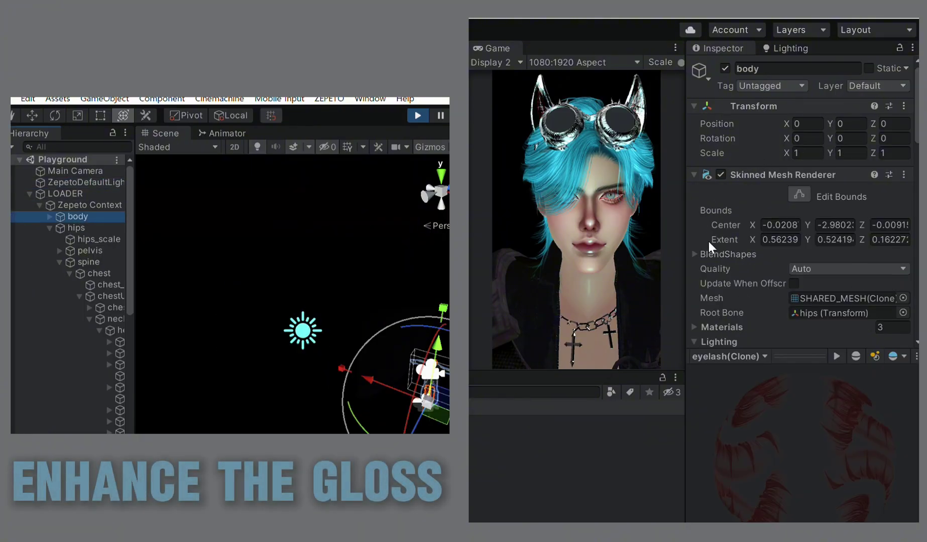
pyautogui.scroll(-15, 718, 282)
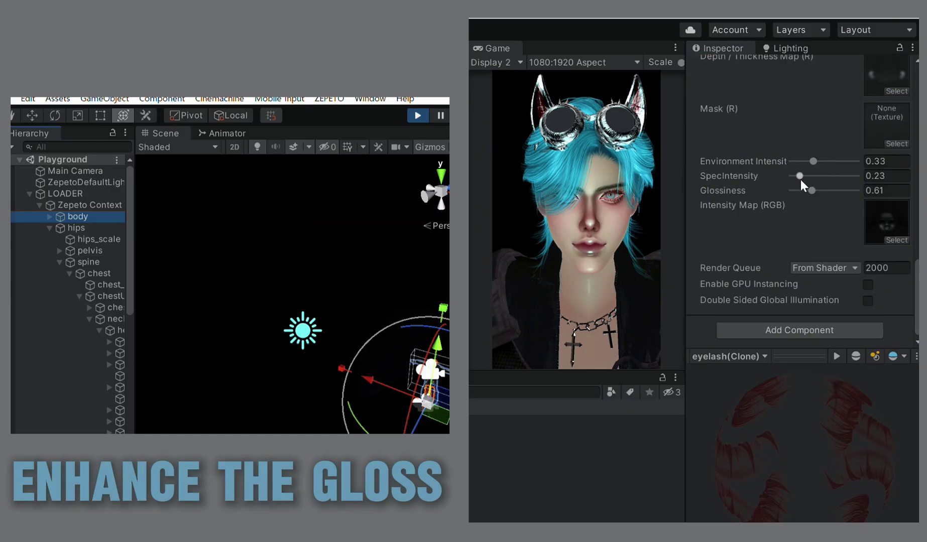
pyautogui.moveTo(808, 191)
pyautogui.mouseDown()
pyautogui.moveTo(817, 190)
pyautogui.moveTo(798, 200)
pyautogui.moveTo(816, 195)
pyautogui.moveTo(808, 175)
pyautogui.moveTo(820, 175)
pyautogui.moveTo(805, 179)
pyautogui.mouseUp()
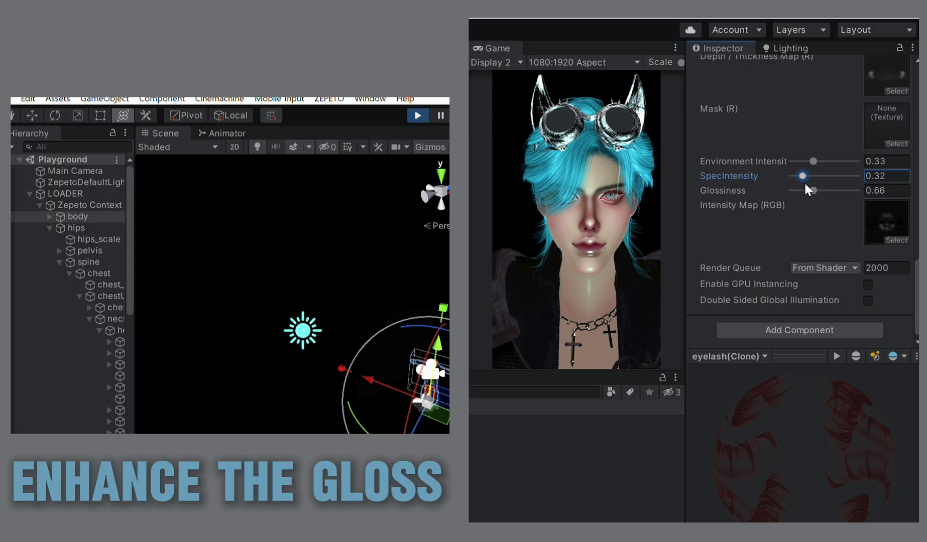
pyautogui.click(40, 205)
pyautogui.click(55, 360)
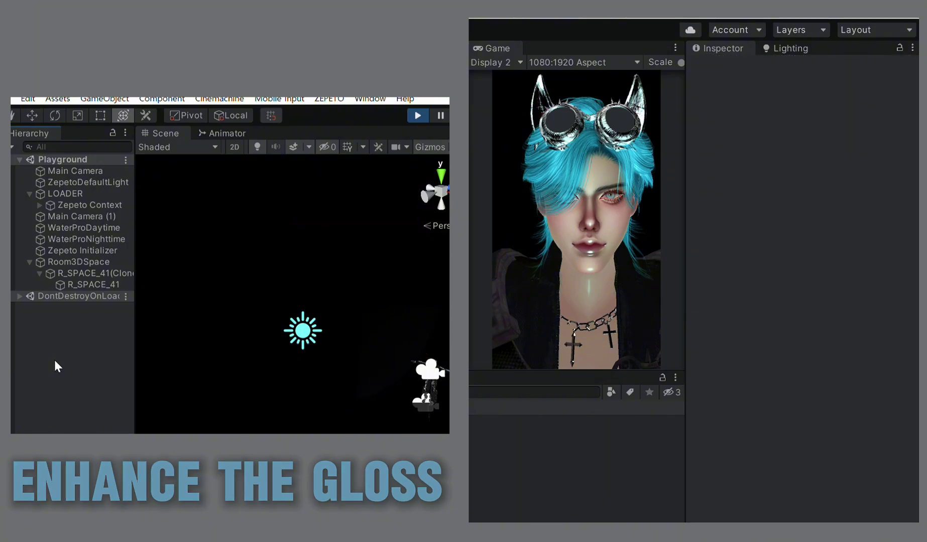